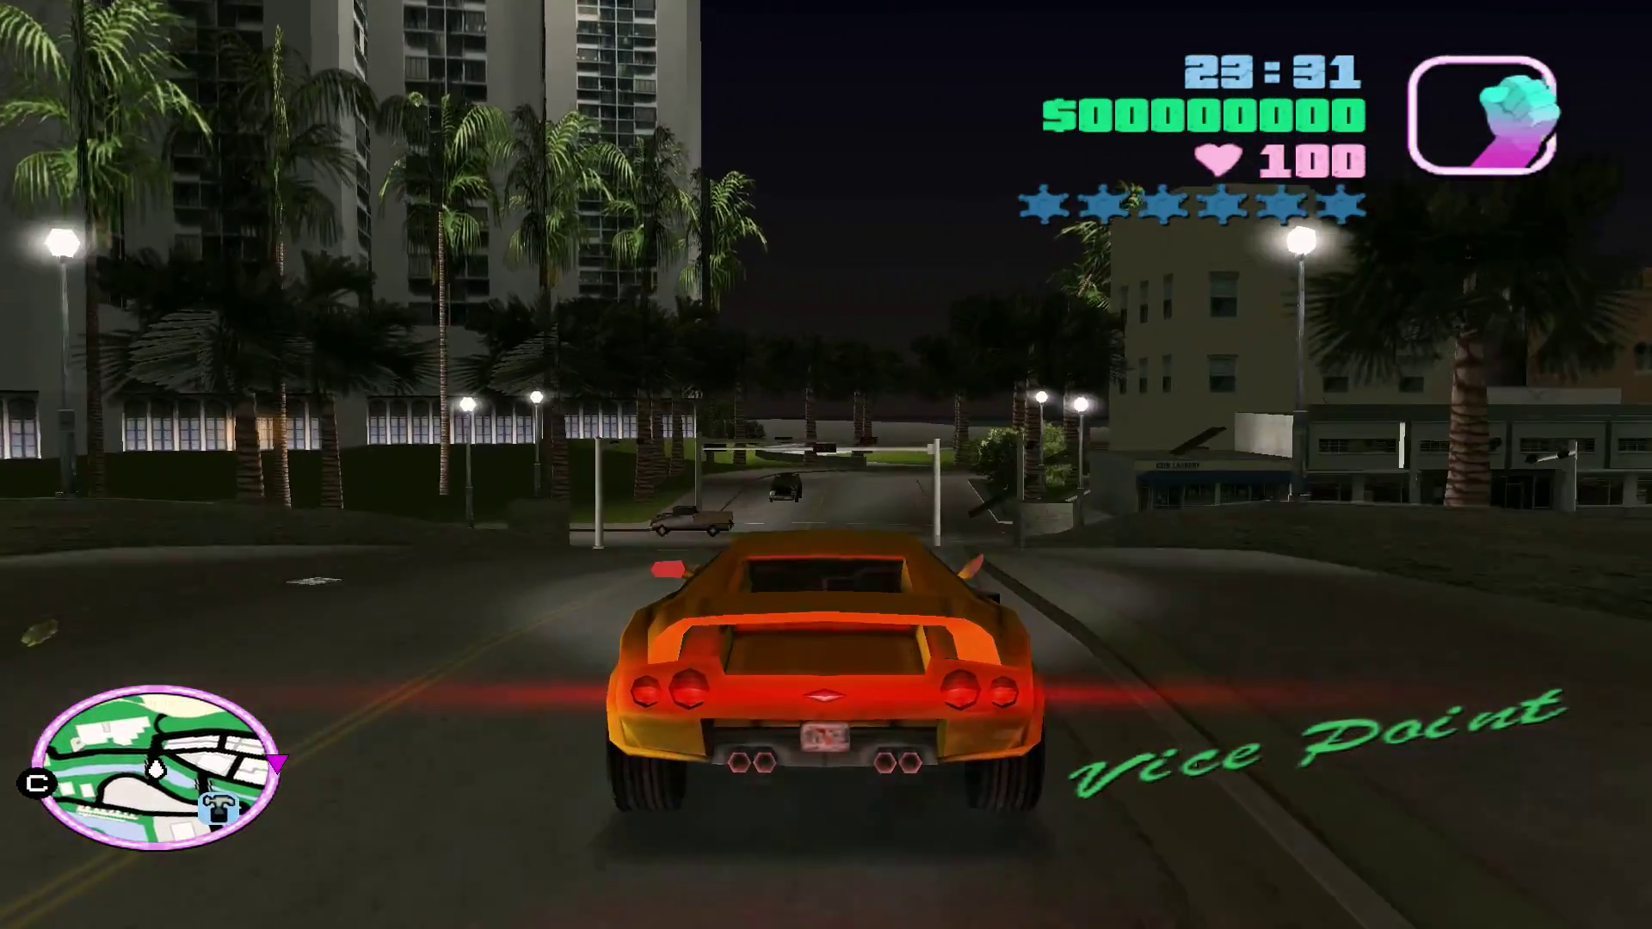
Drive the orange sports car through the intersection and turn right onto the next street.
{"action": "key", "text": "w"}
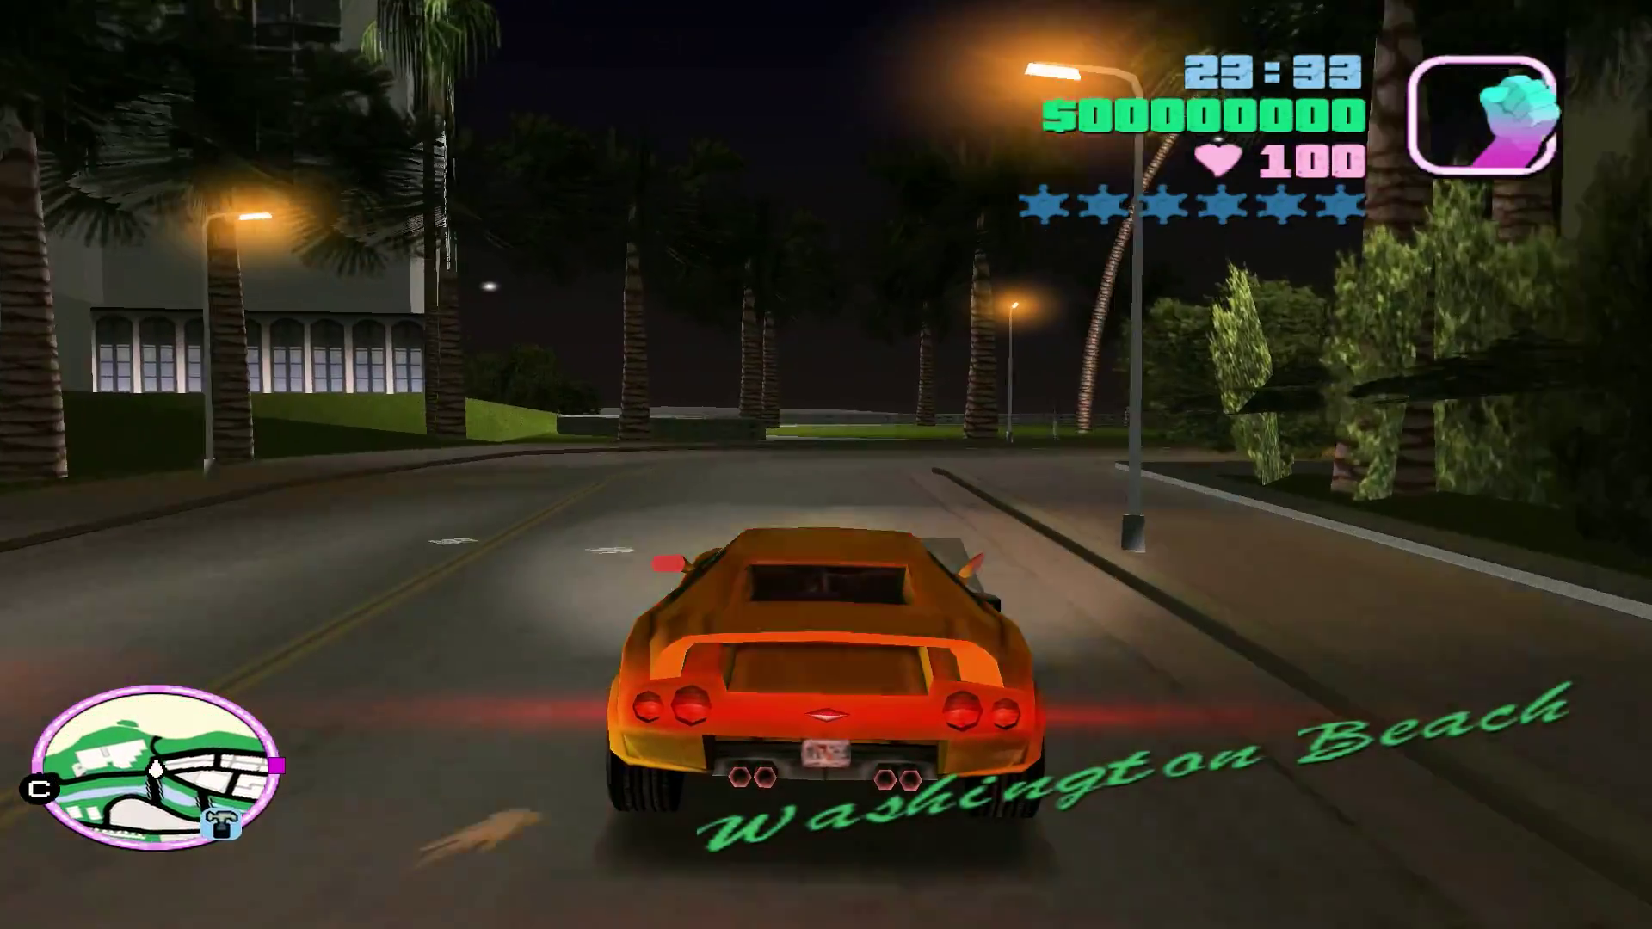
{"action": "key", "text": "d"}
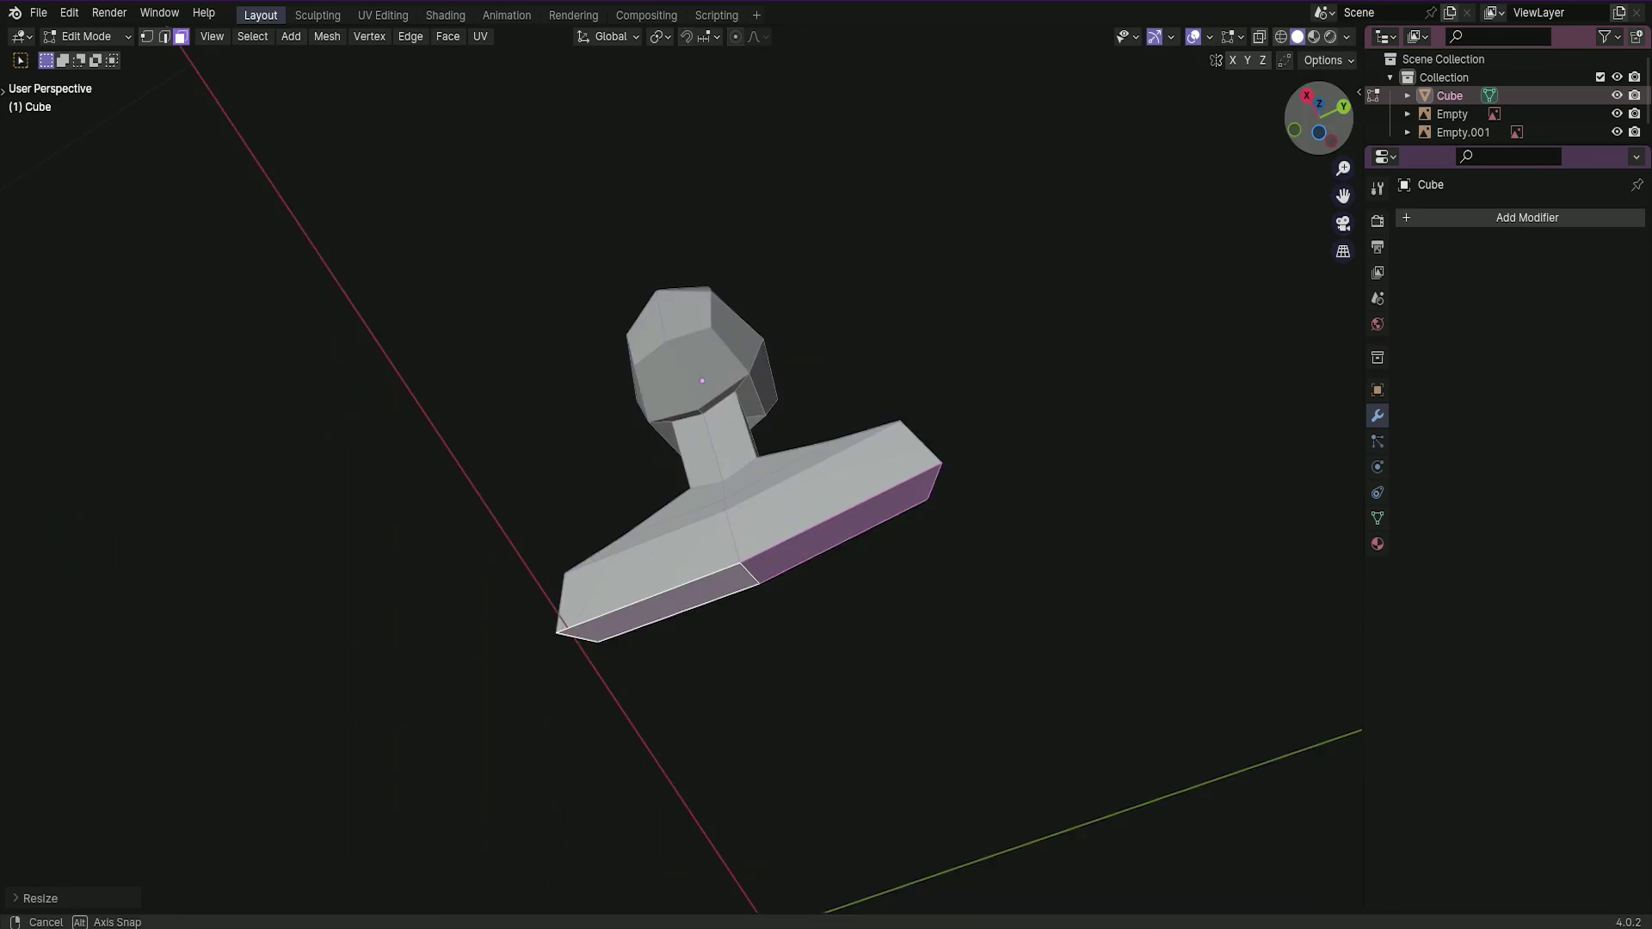
Reshape the figure over the reference drawing, moving selected parts along the X axis with an adjusted pivot.
{"action": "middle_click_drag", "start_coordinate": [853, 477], "coordinate": [853, 477], "text": "alt"}
{"action": "right_click", "coordinate": [869, 701]}
{"action": "middle_click_drag", "start_coordinate": [869, 701], "coordinate": [990, 353]}
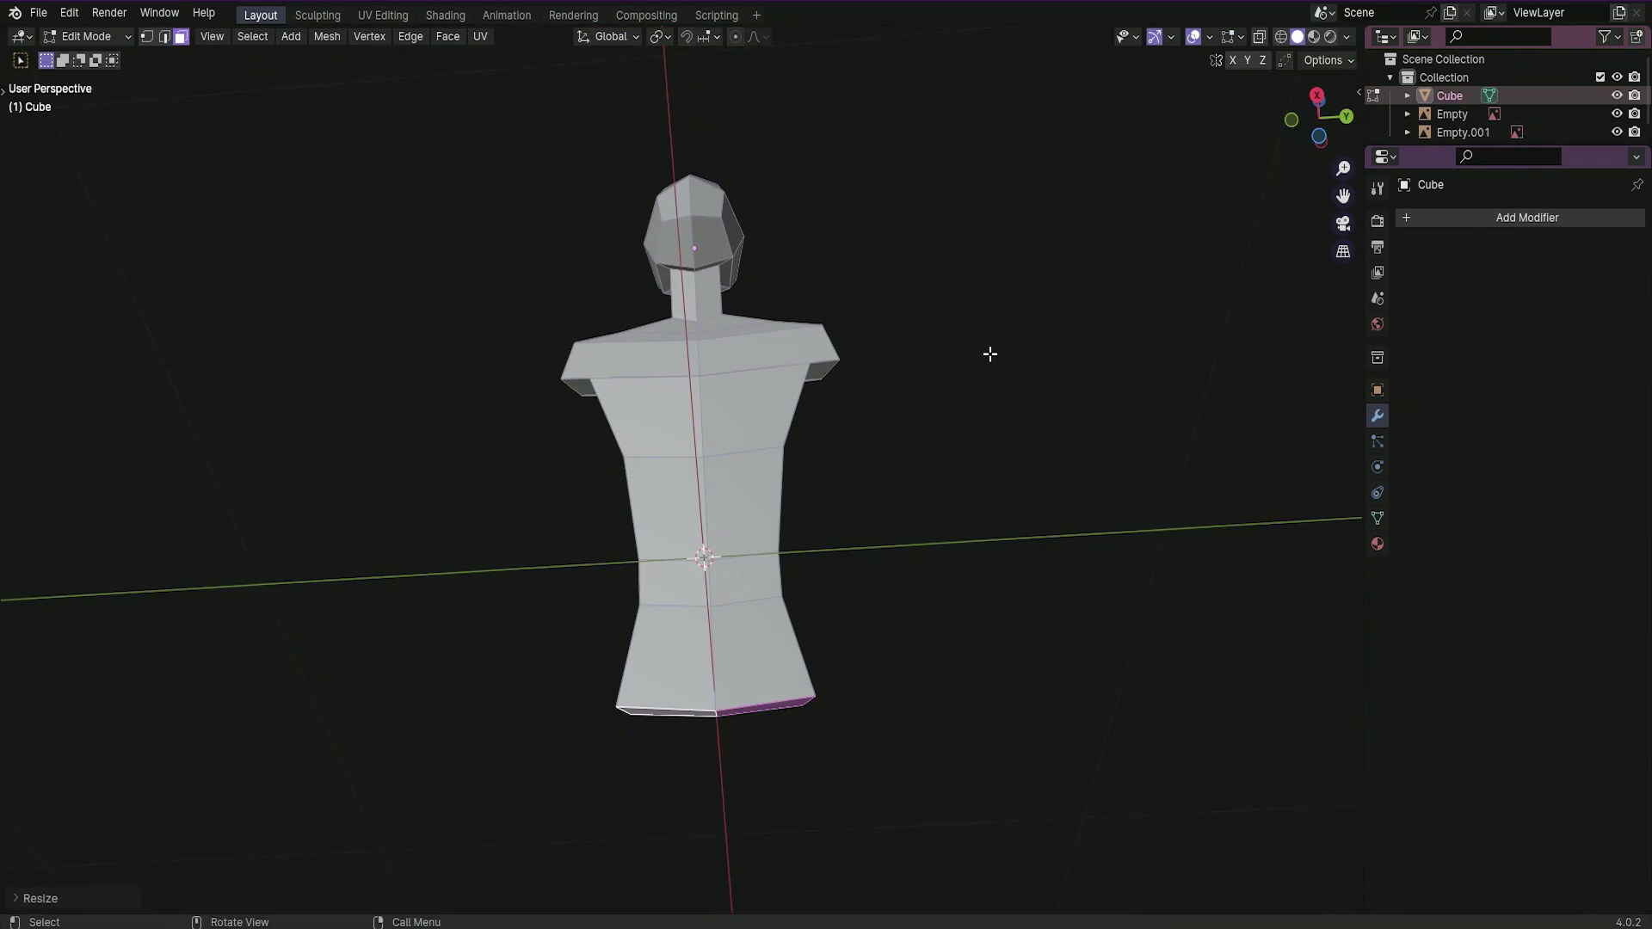
{"action": "left_click", "coordinate": [1329, 101]}
{"action": "key", "text": "g"}
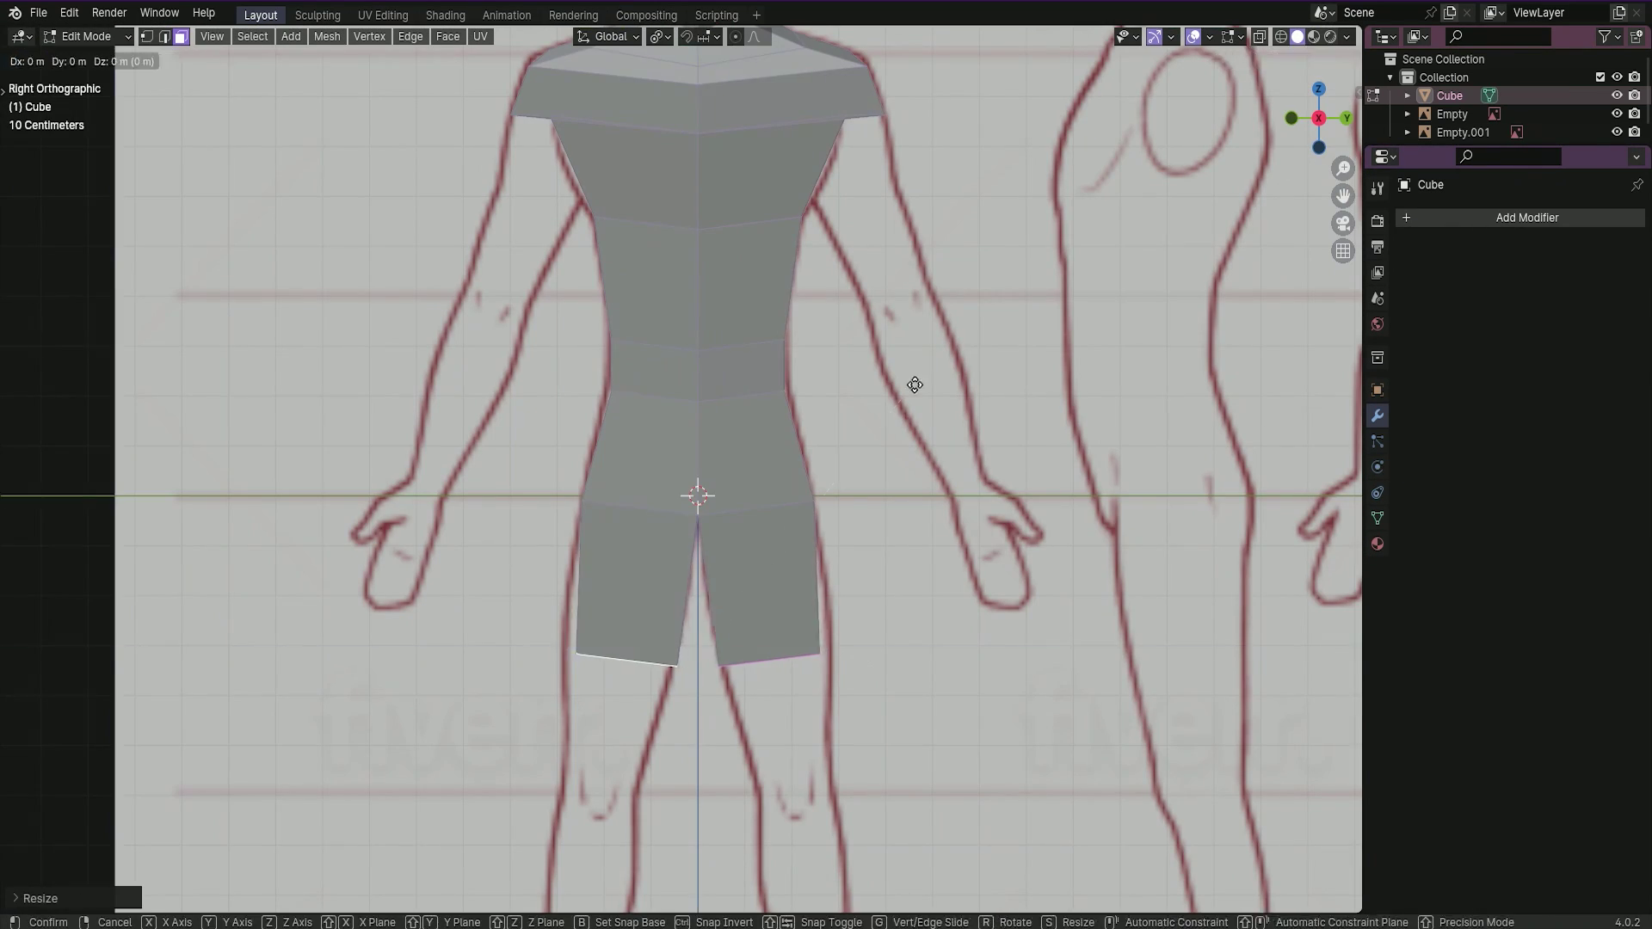
{"action": "left_click", "coordinate": [676, 38]}
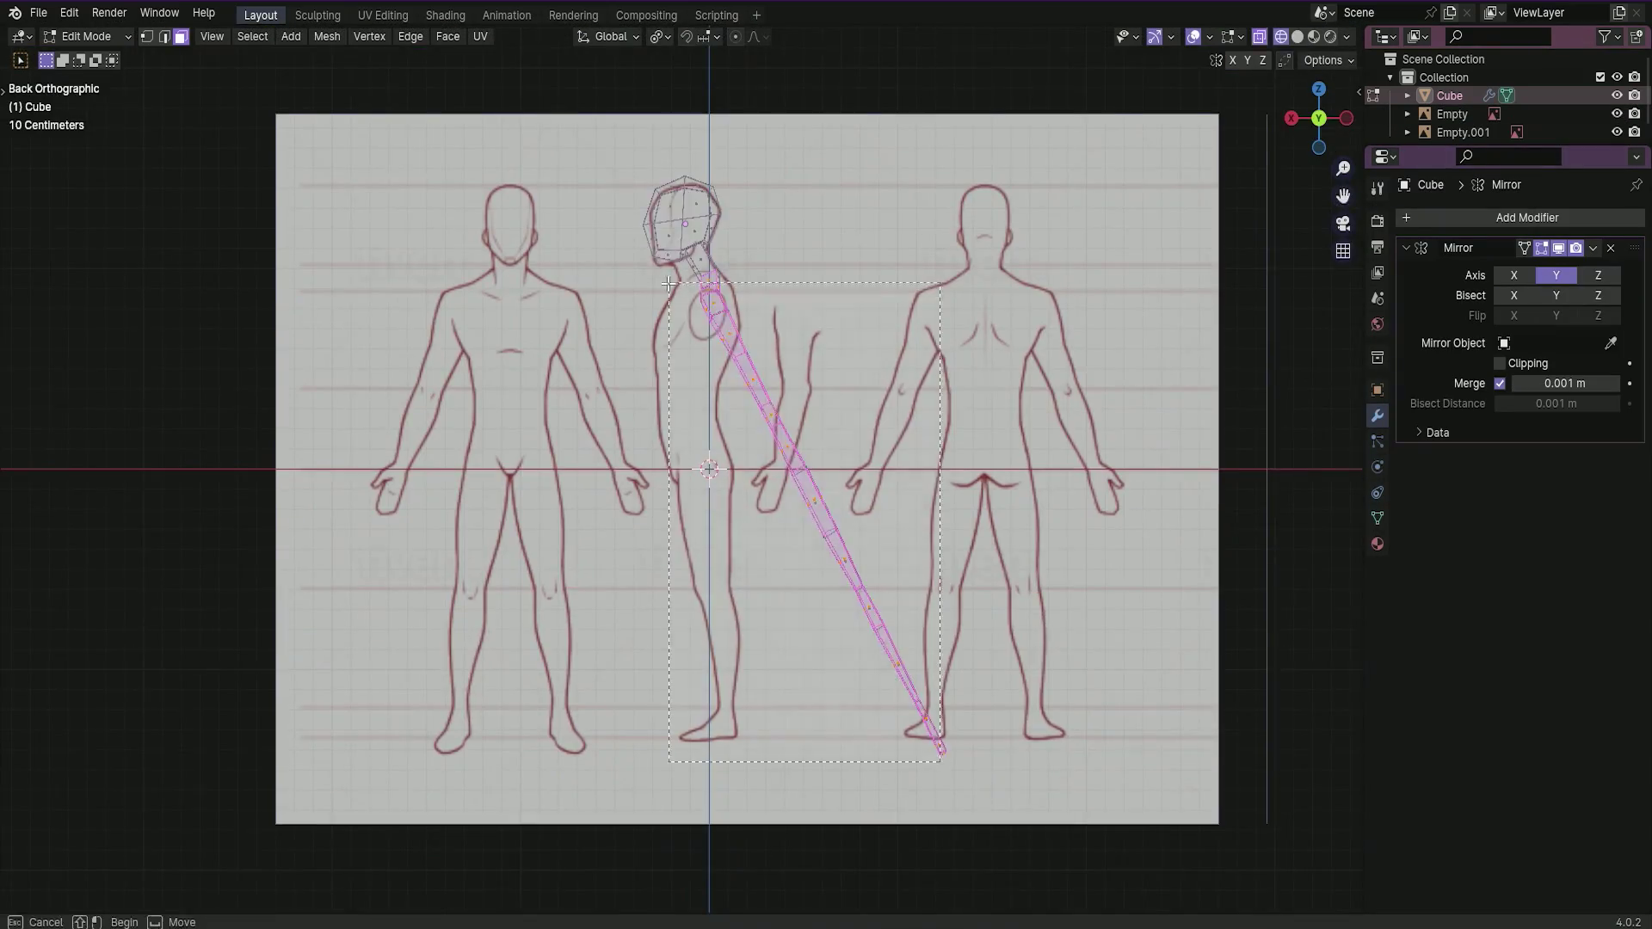
{"action": "key", "text": "g"}
{"action": "key", "text": "x"}
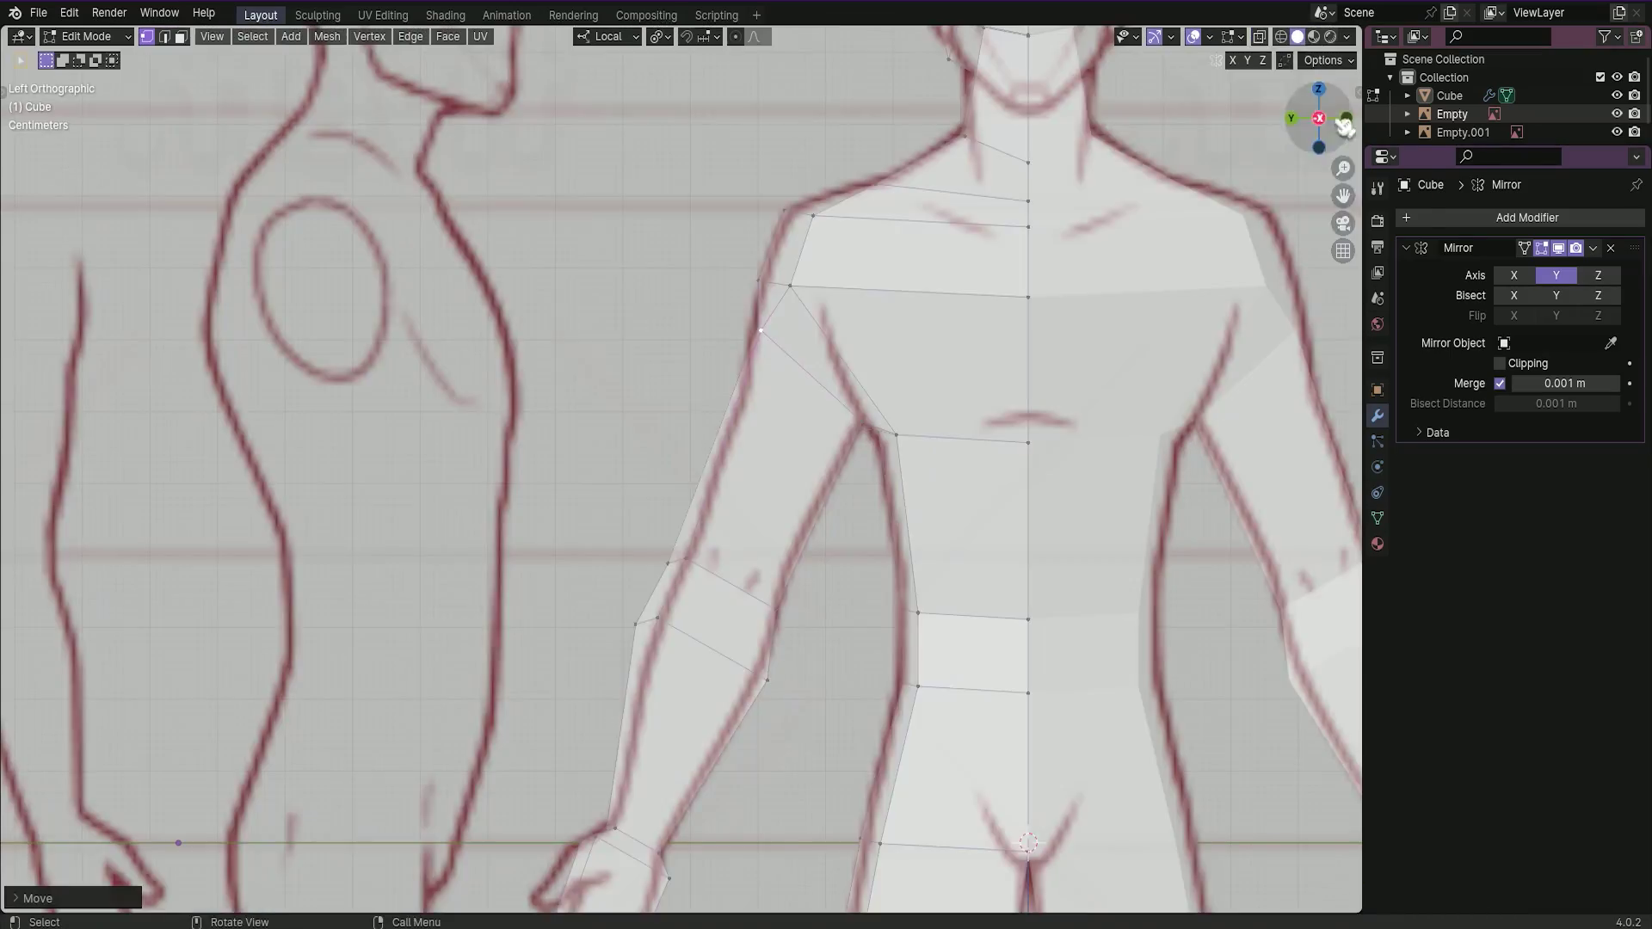
Orbit and zoom in around the figure to inspect its outline against the reference.
{"action": "mouse_move", "coordinate": [1344, 128]}
{"action": "left_mouse_down"}
{"action": "mouse_move", "coordinate": [1135, 164]}
{"action": "mouse_move", "coordinate": [1329, 103]}
{"action": "mouse_move", "coordinate": [955, 315]}
{"action": "left_mouse_up"}
{"action": "scroll", "coordinate": [1329, 103], "scroll_direction": "up", "scroll_amount": 4}
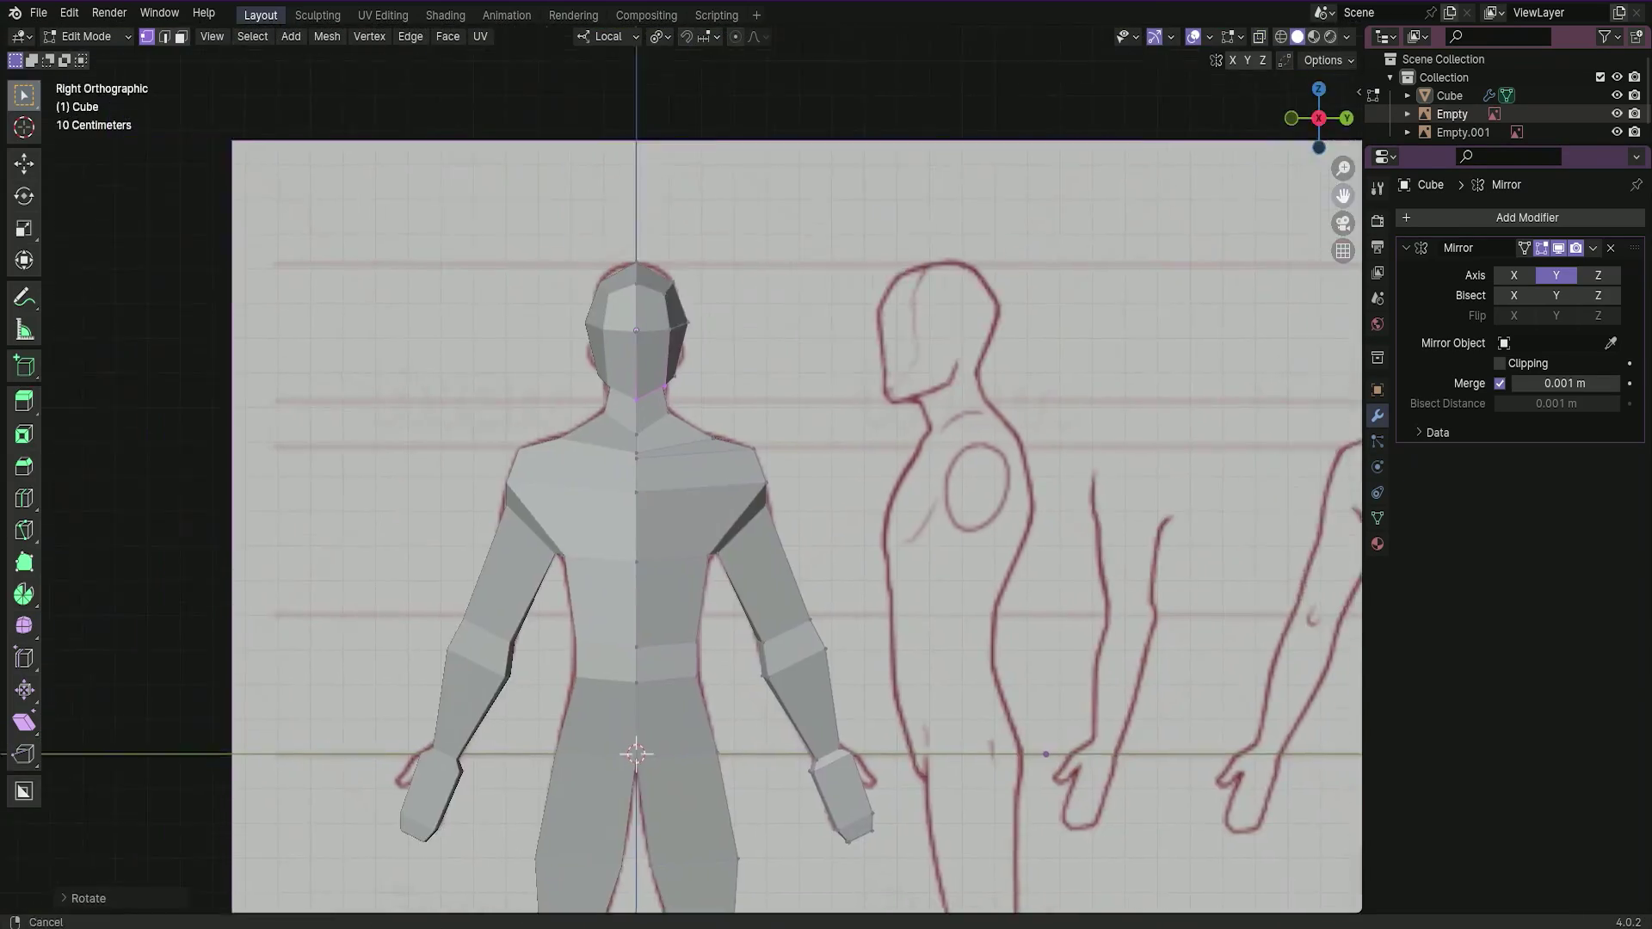
{"action": "scroll", "coordinate": [955, 315], "scroll_direction": "up", "scroll_amount": 4}
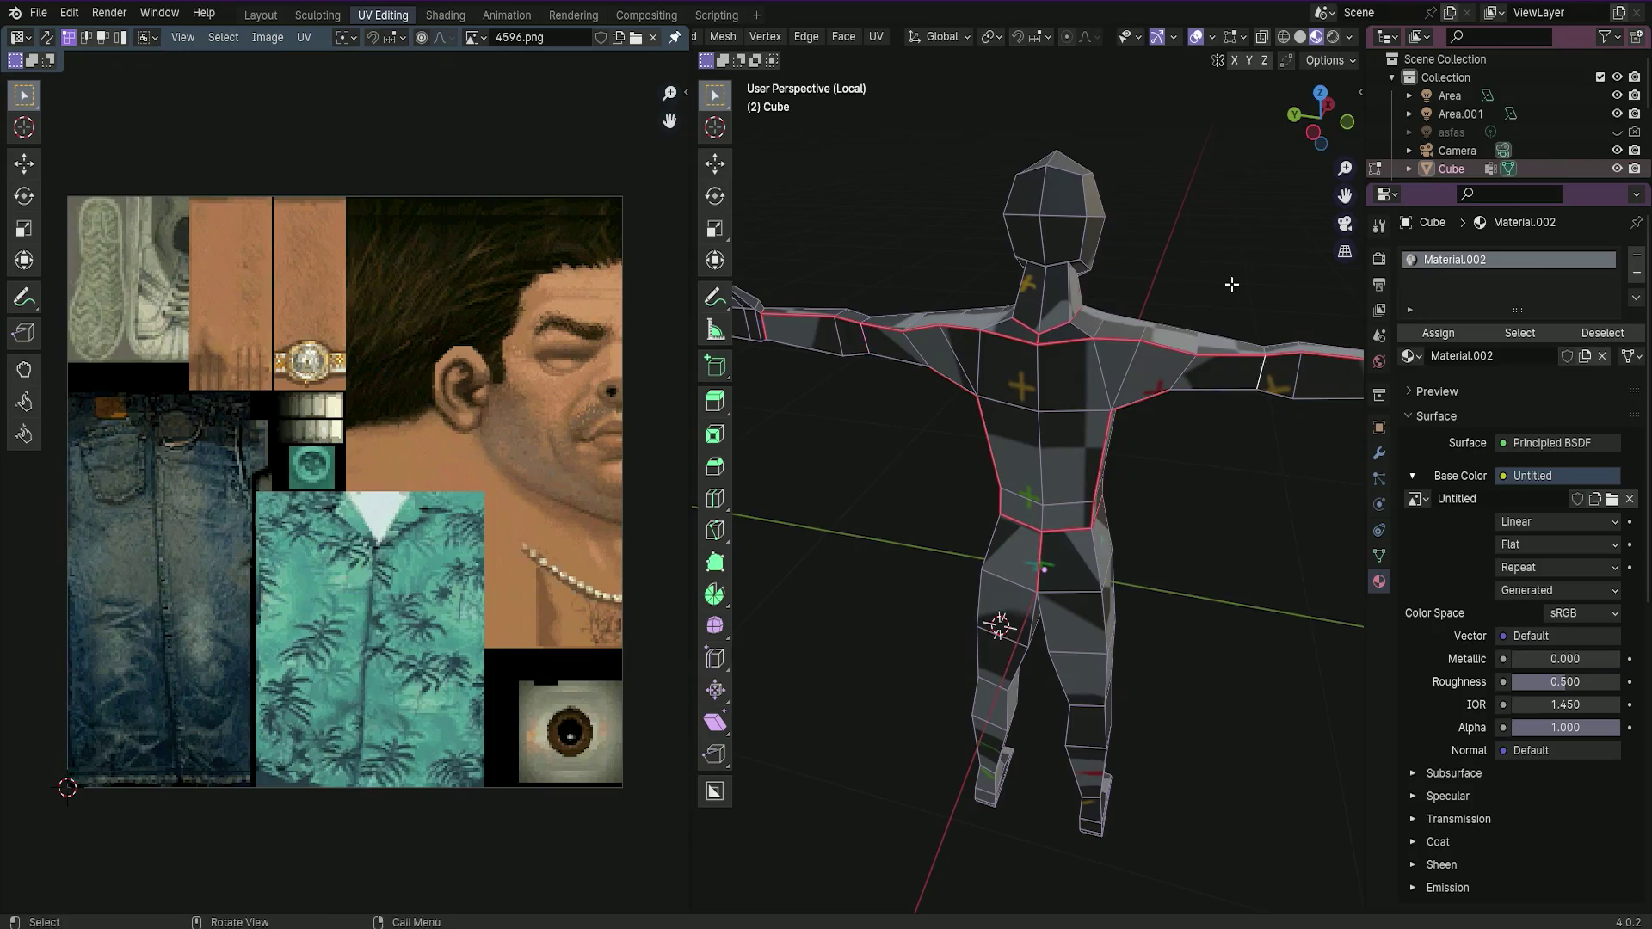
Select all of the body's faces and UV-unwrap them.
{"action": "key", "text": "a"}
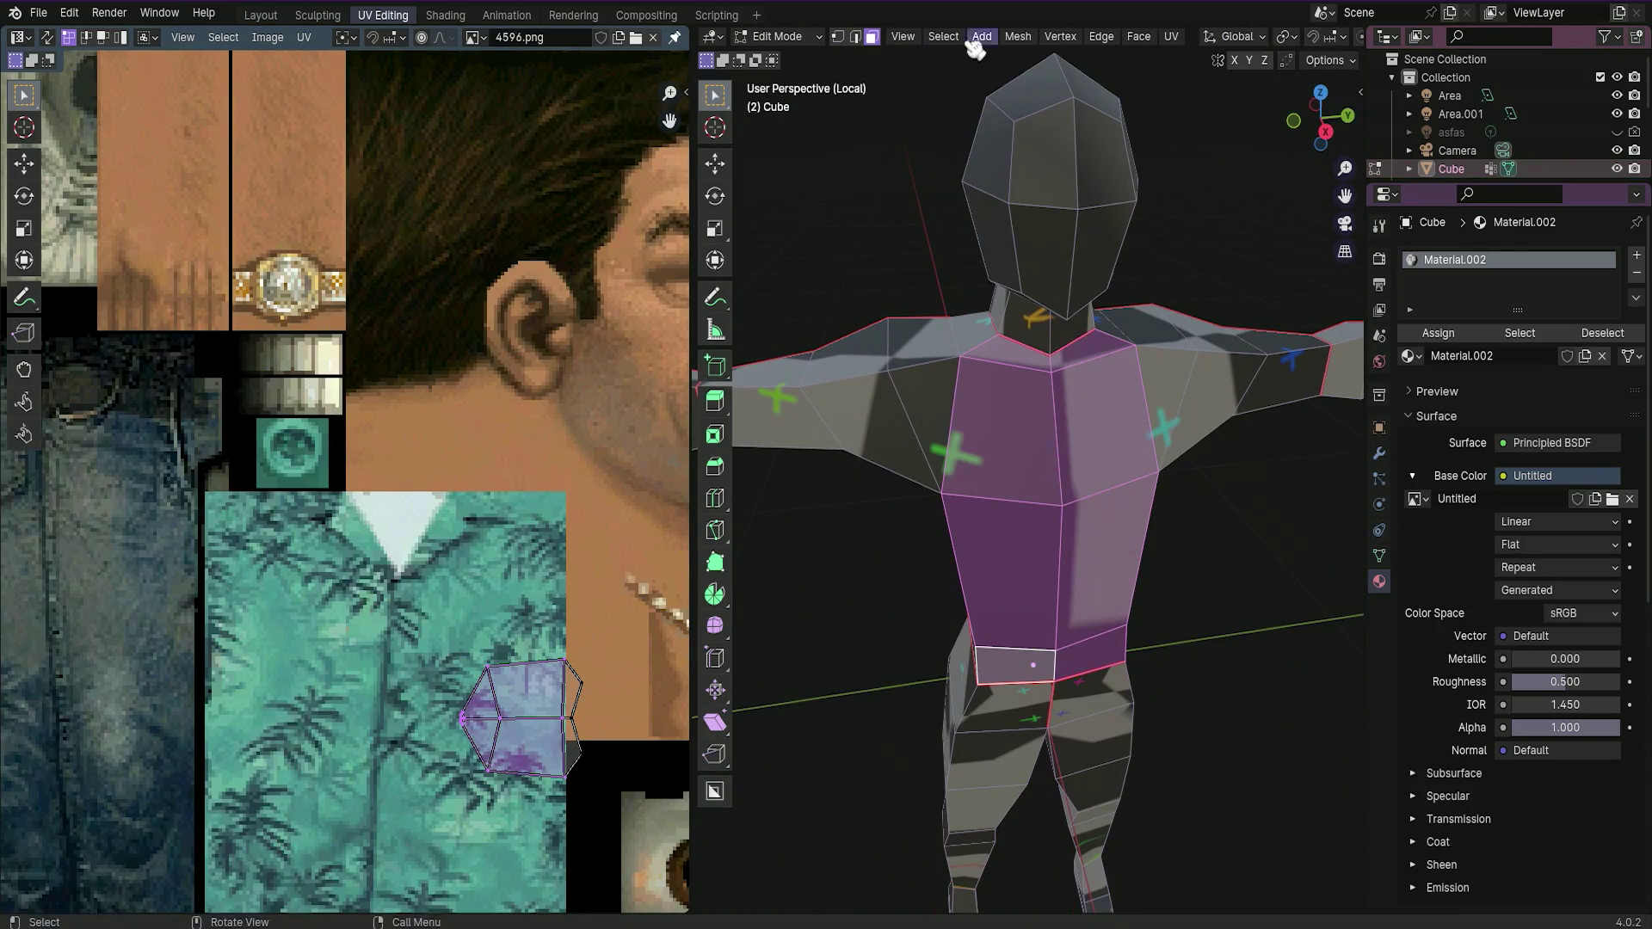
{"action": "left_click", "coordinate": [943, 36]}
{"action": "mouse_move", "coordinate": [1019, 321]}
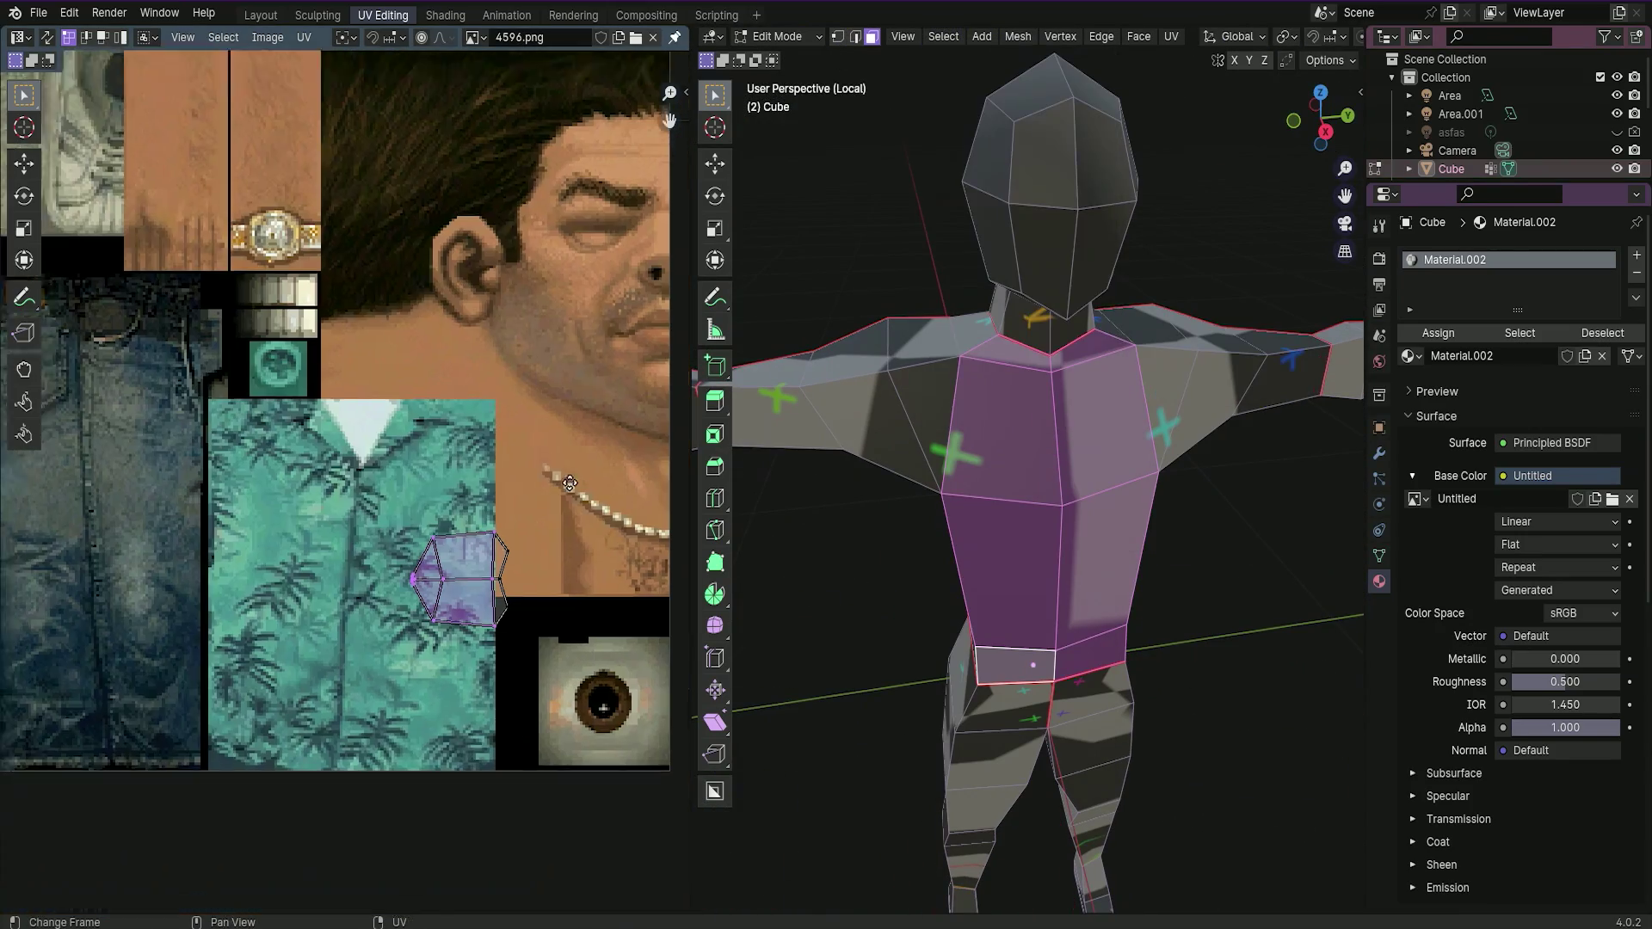
{"action": "key", "text": "ctrl+l"}
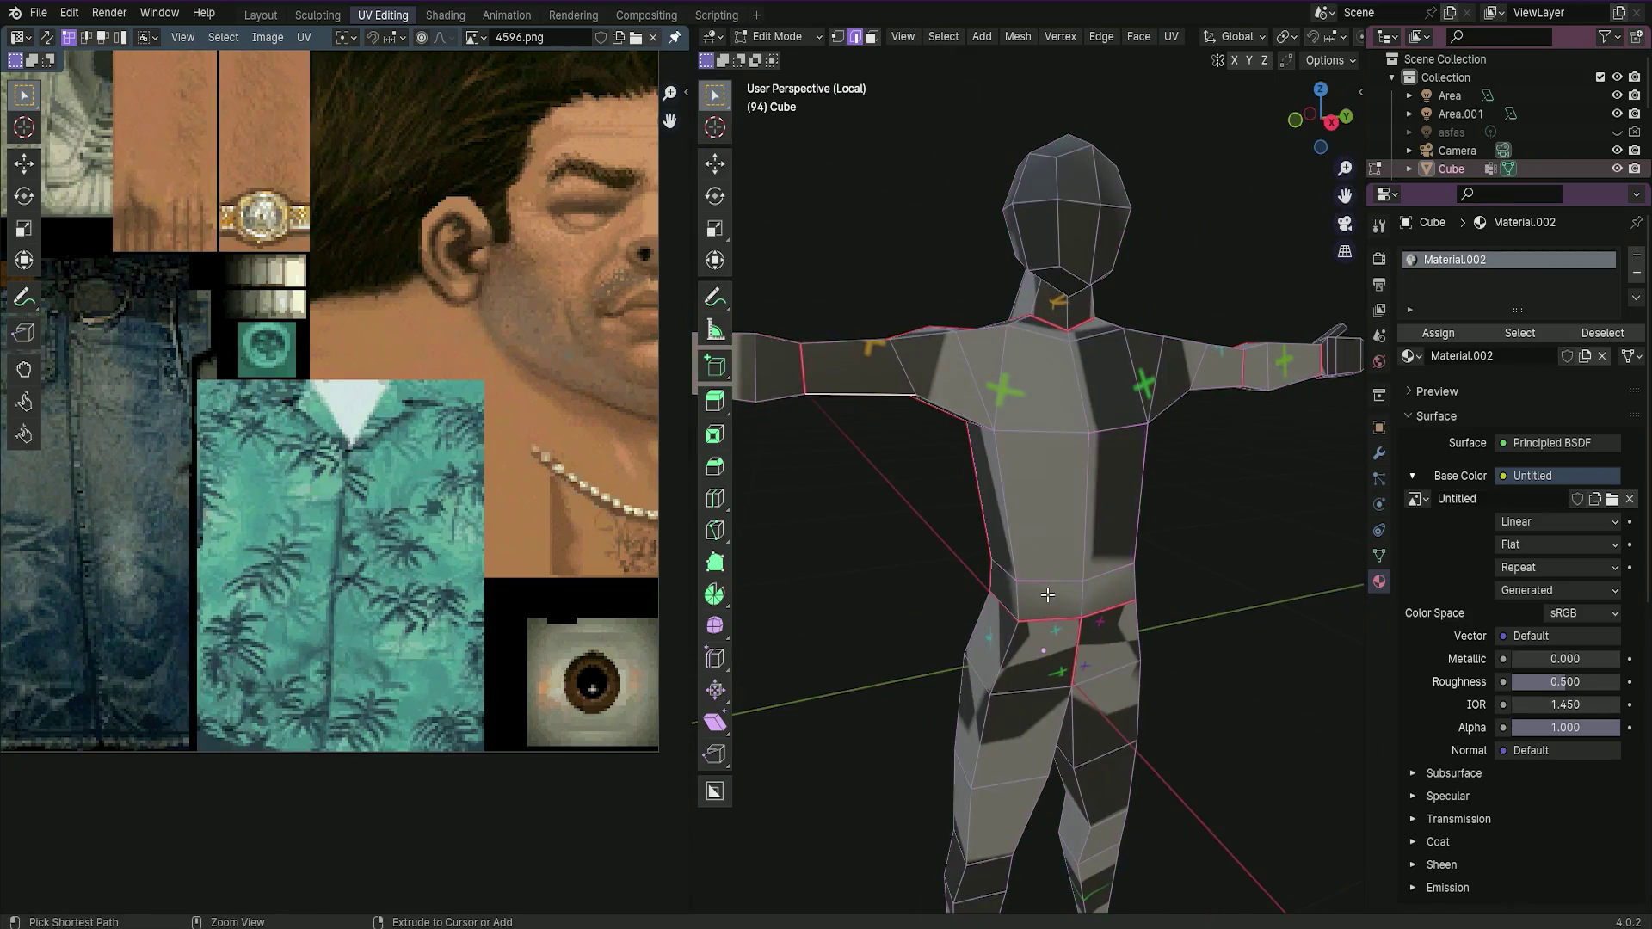
{"action": "key", "text": "u"}
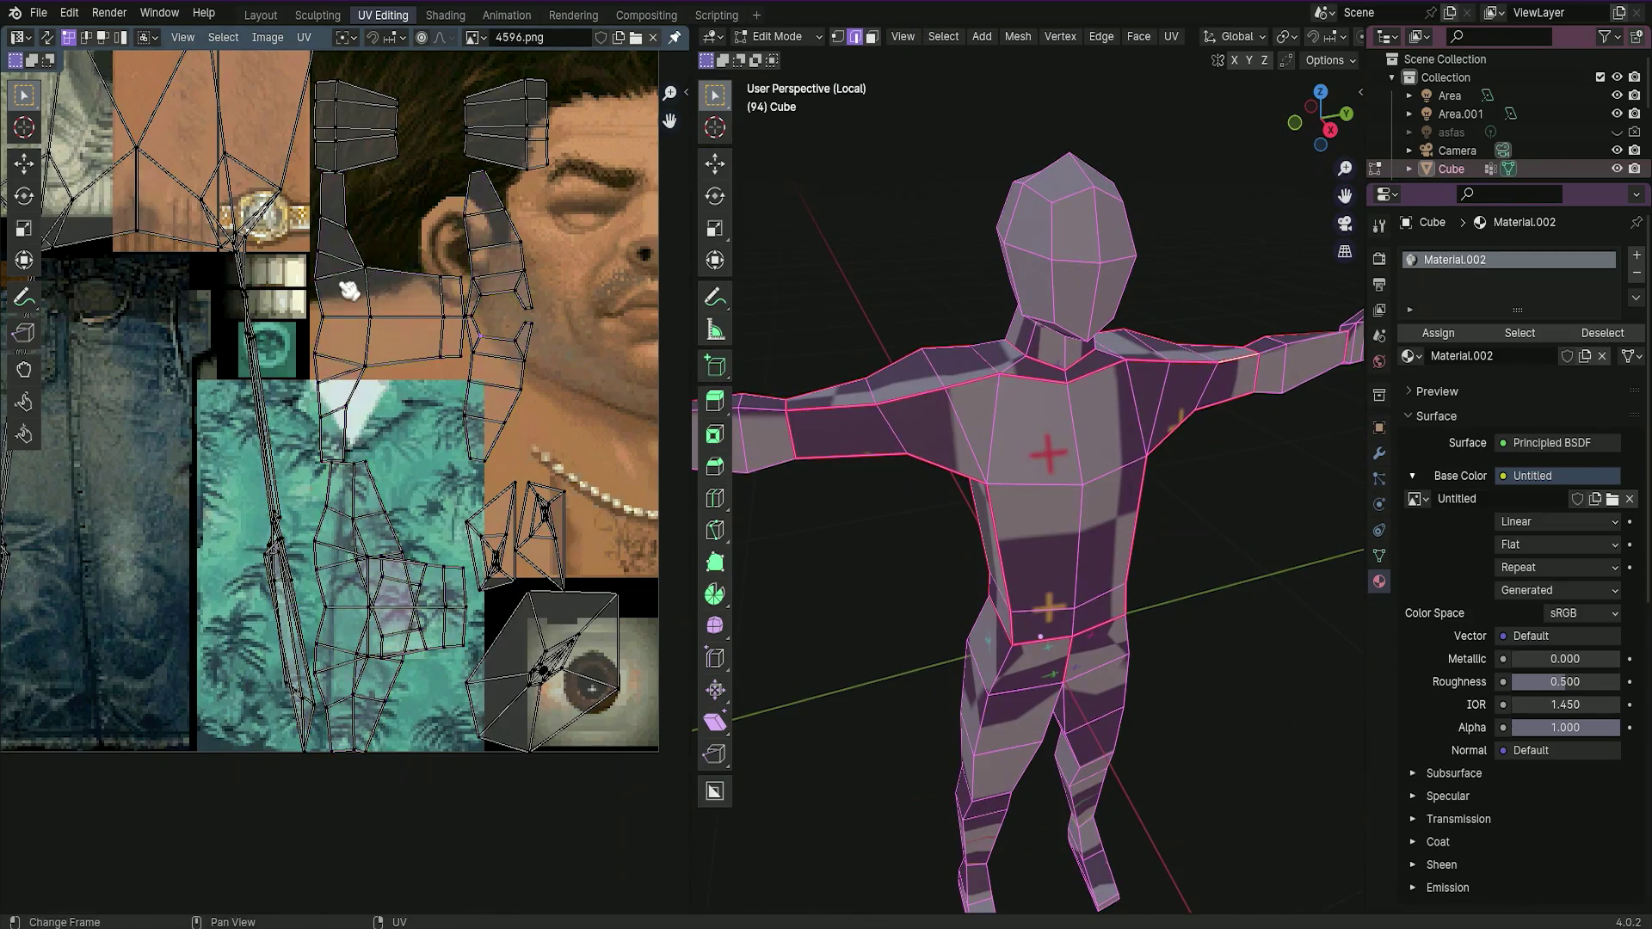
Rotate and move the UV island onto the shirt, then choose the base colour image.
{"action": "key", "text": "r"}
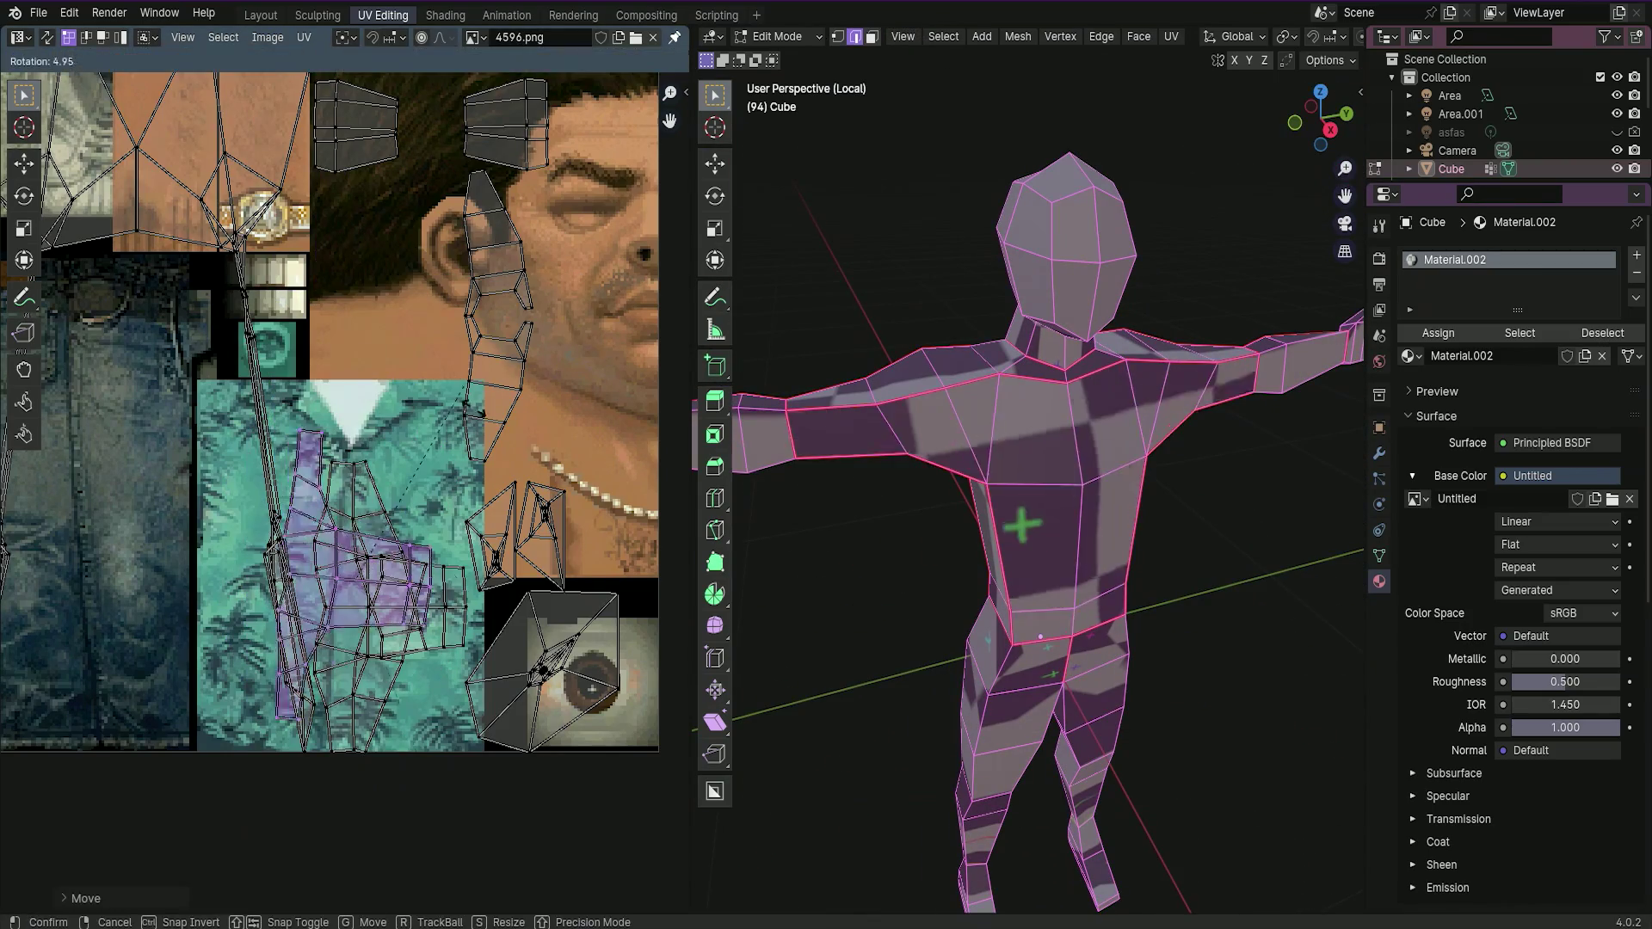
{"action": "key", "text": "g"}
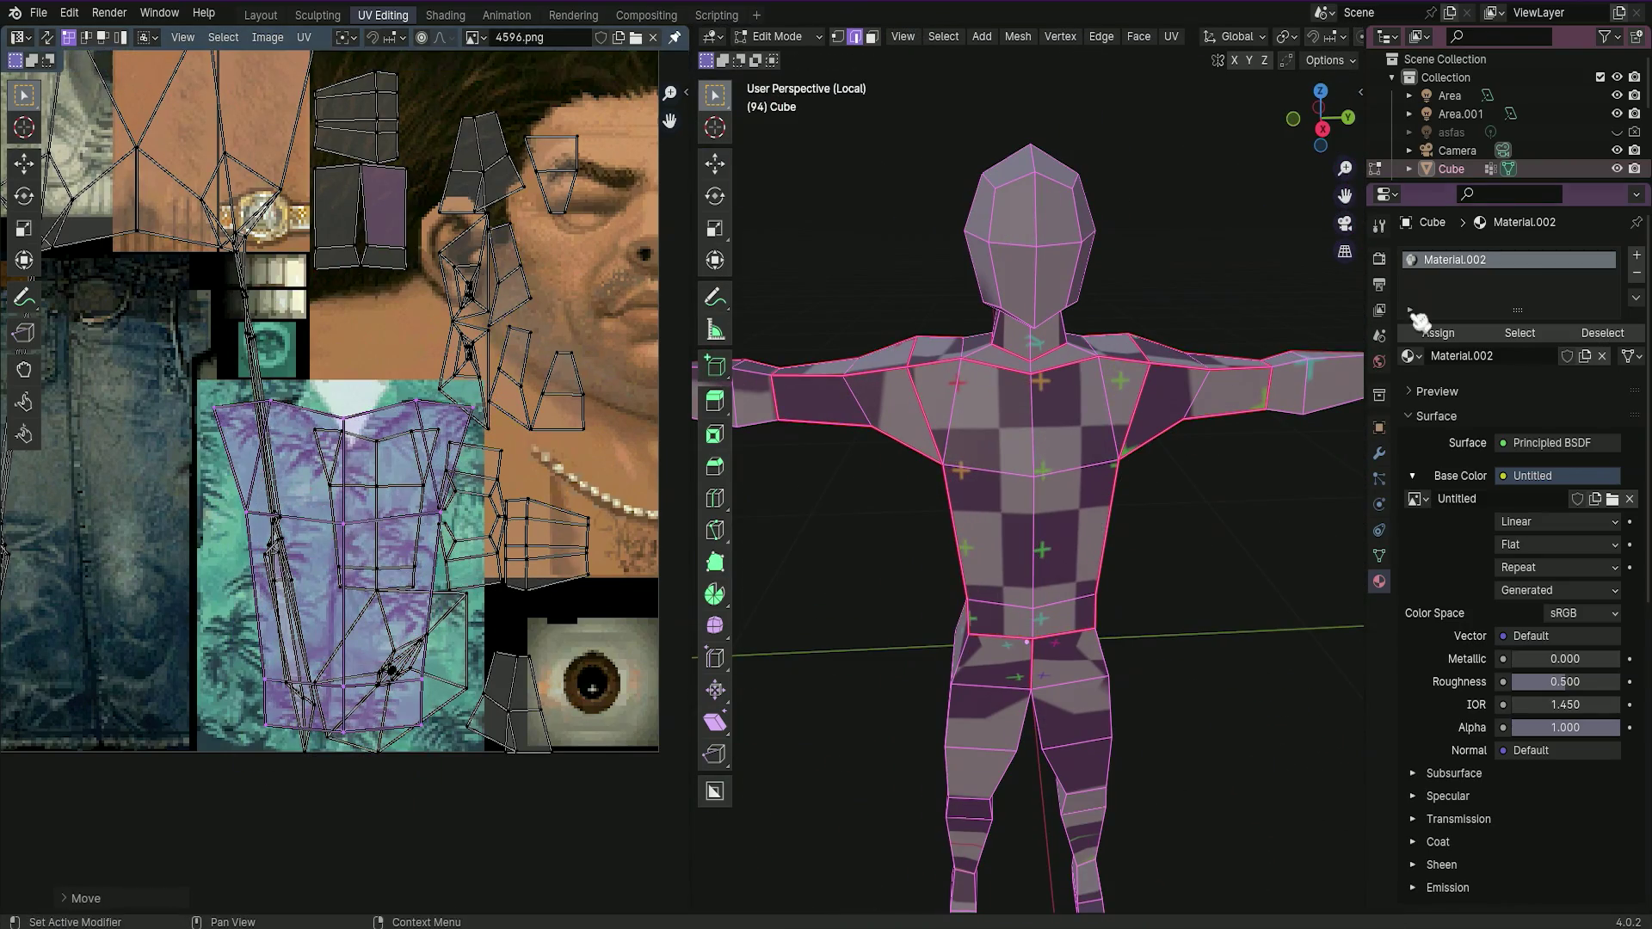
{"action": "left_click", "coordinate": [1415, 499]}
Use 4596.png as the base colour texture with Closest interpolation for pixel-sharp look.
{"action": "left_click", "coordinate": [1273, 520]}
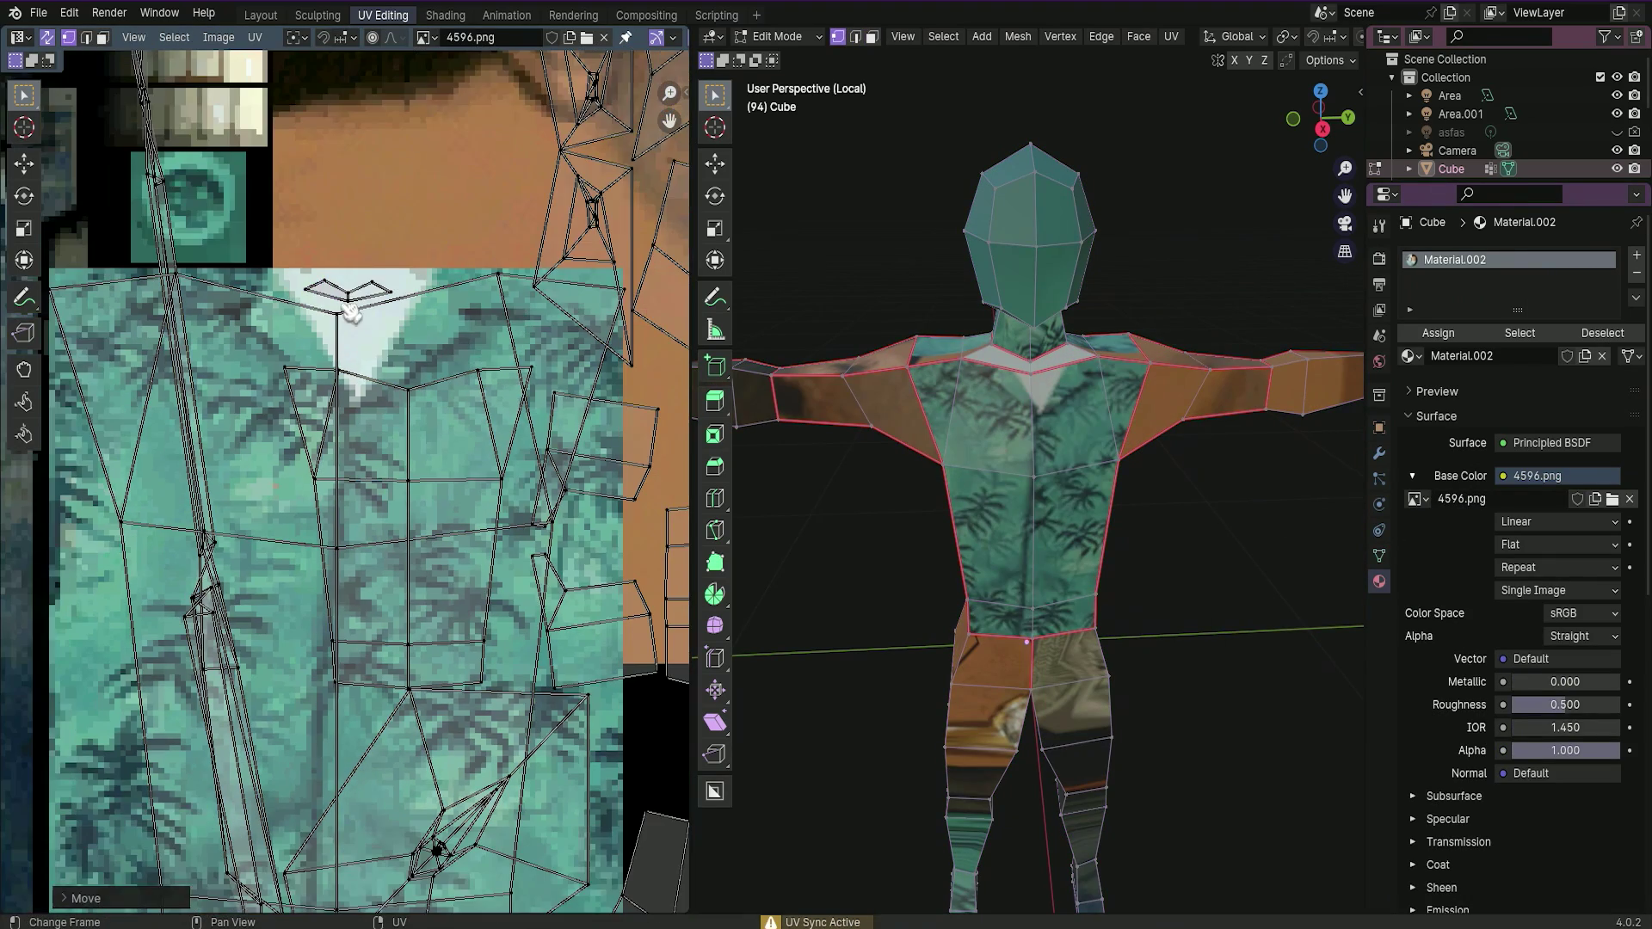
{"action": "key", "text": "n"}
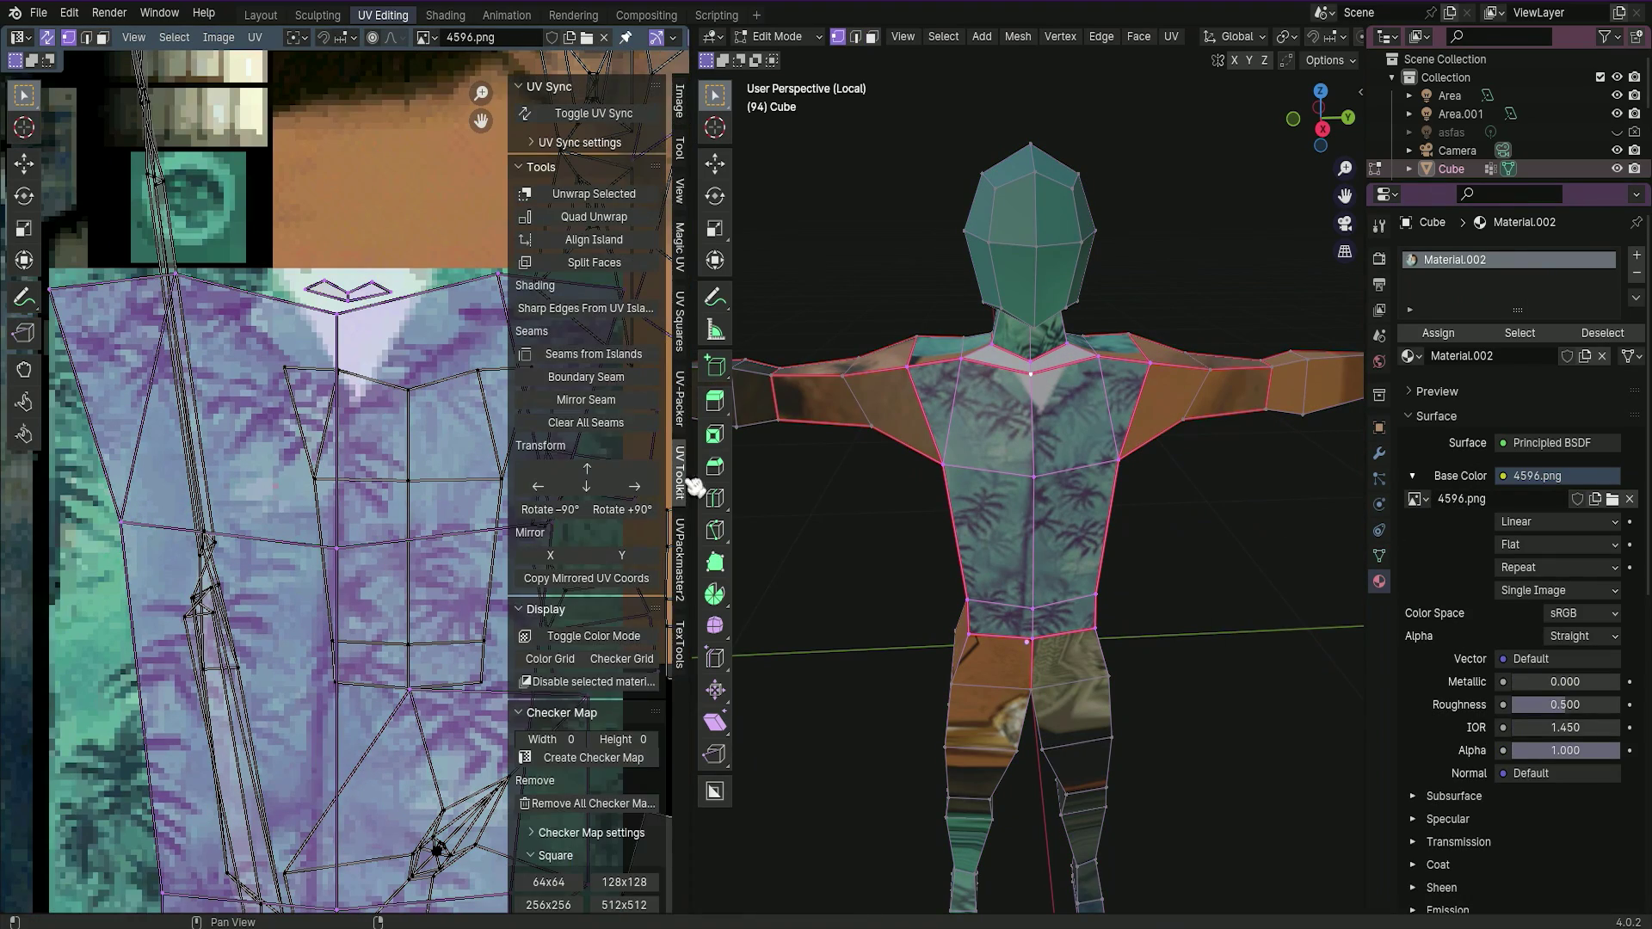
{"action": "left_click", "coordinate": [693, 327]}
{"action": "scroll", "coordinate": [590, 325], "scroll_direction": "down", "scroll_amount": 4, "text": "ctrl"}
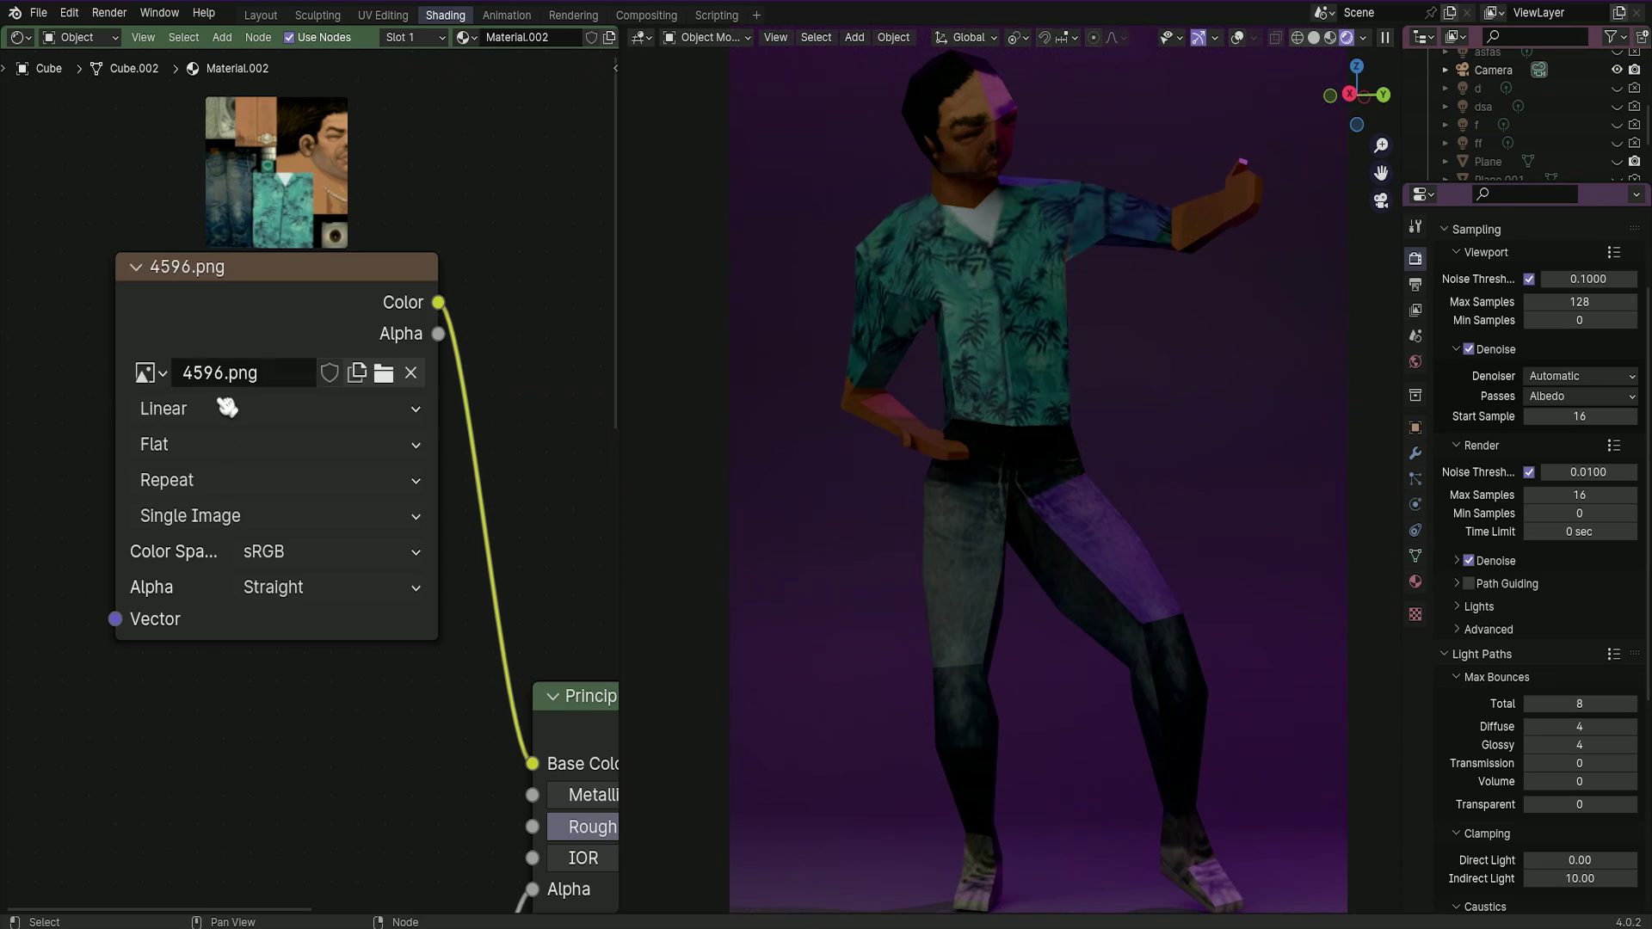
{"action": "left_click", "coordinate": [227, 407]}
{"action": "left_click", "coordinate": [209, 510]}
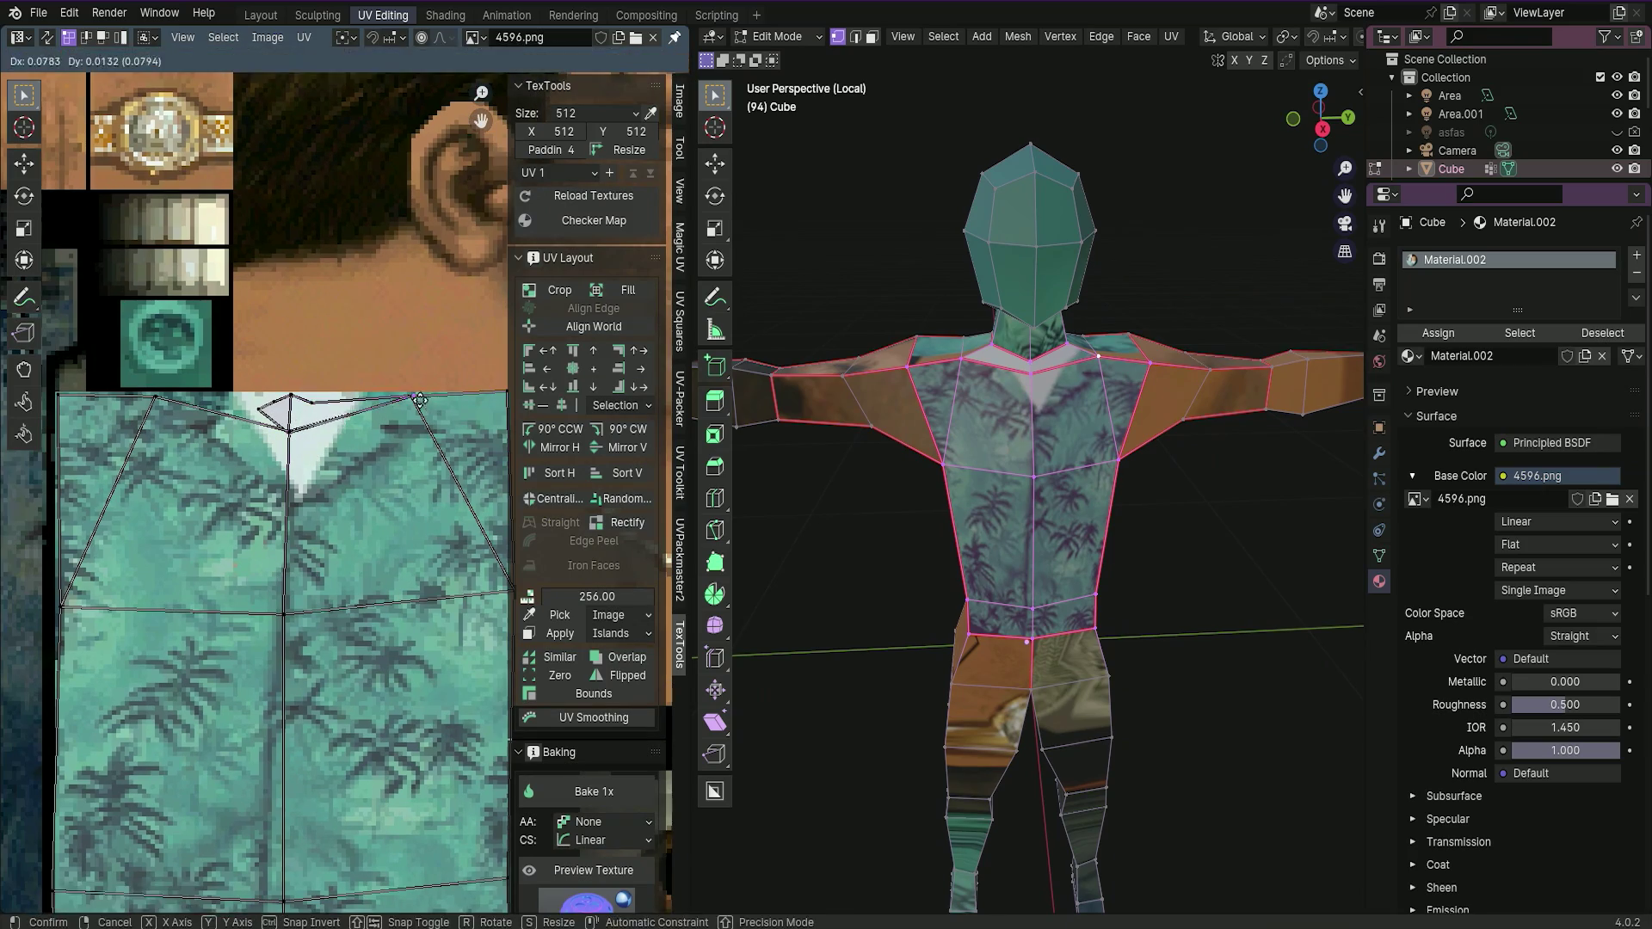
Select the waist and front torso faces, then scale and move their UV island onto the shirt.
{"action": "left_click", "coordinate": [419, 400]}
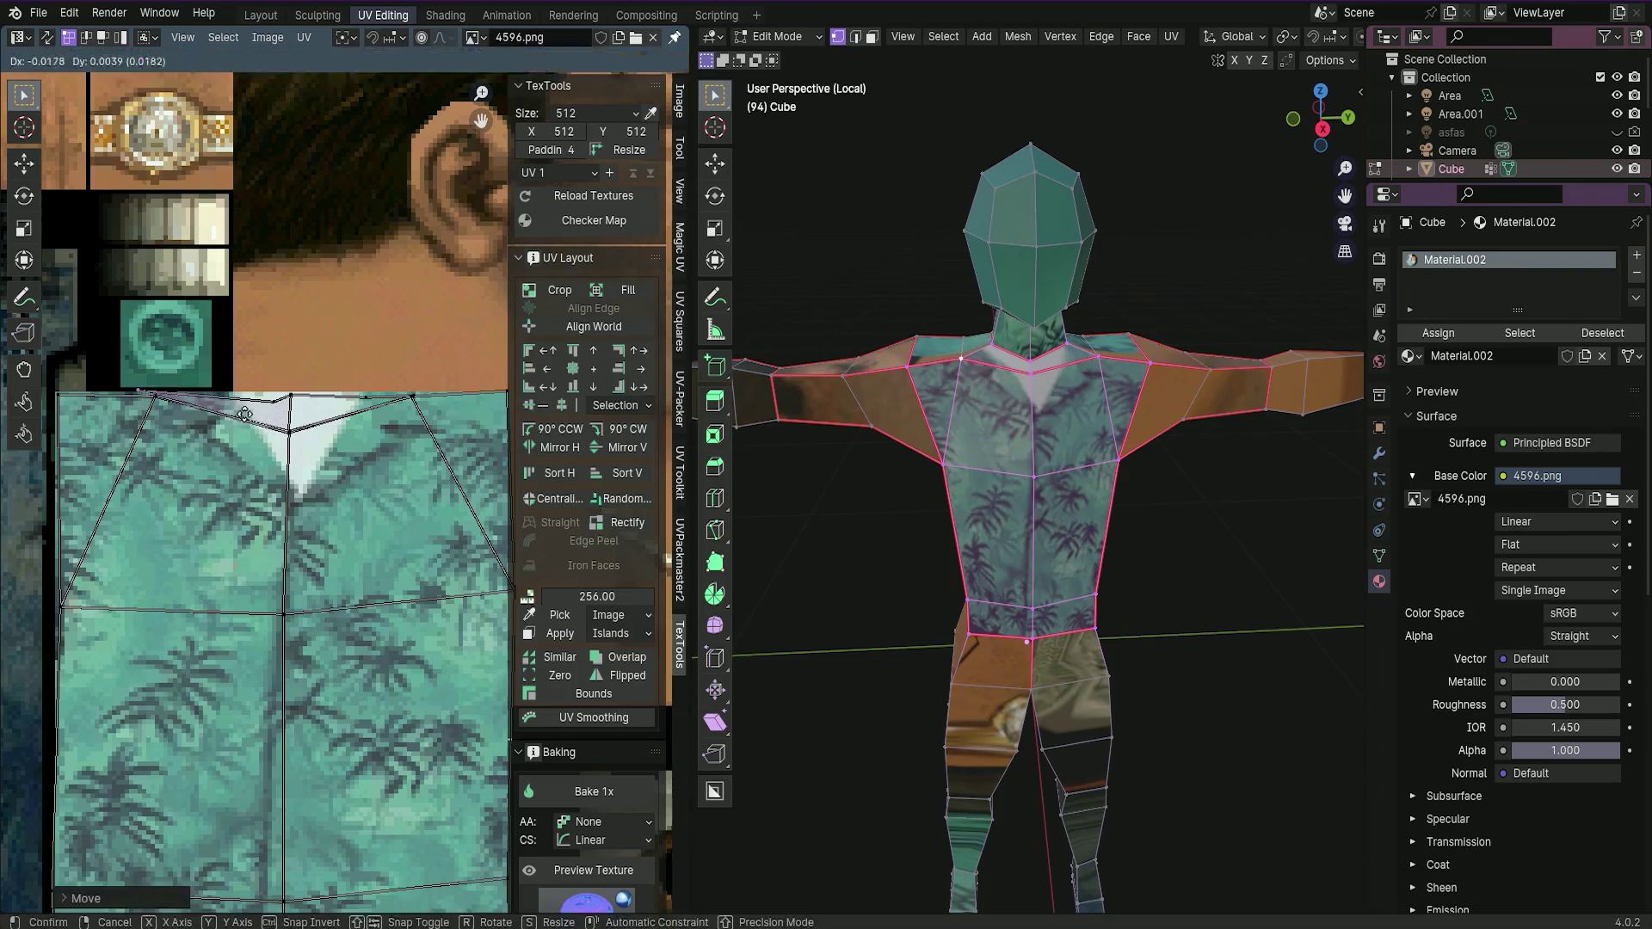
{"action": "key", "text": "ctrl+z"}
{"action": "middle_click_drag", "start_coordinate": [1032, 516], "coordinate": [1118, 465]}
{"action": "left_click", "coordinate": [1005, 402], "text": "shift"}
{"action": "key", "text": "s"}
{"action": "left_click", "coordinate": [482, 602]}
{"action": "key", "text": "g"}
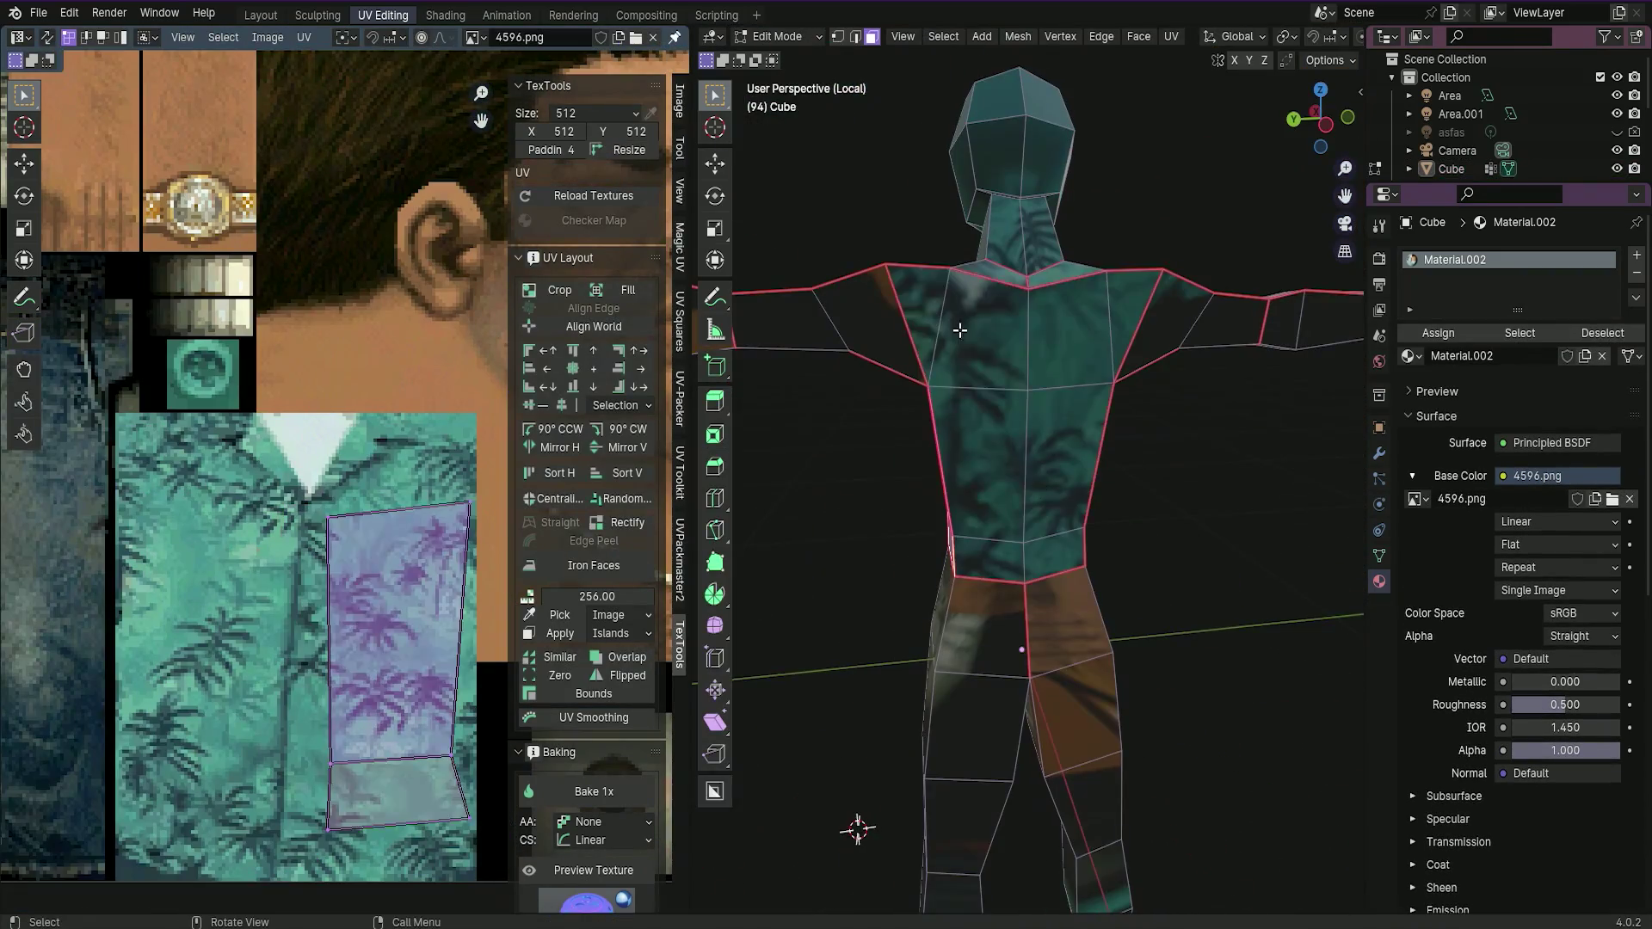
Enlarge and fit the shoulder and upper-arm UV islands over the shirt pattern, then select the neck loop.
{"action": "middle_click_drag", "start_coordinate": [858, 826], "coordinate": [1144, 602]}
{"action": "left_click", "coordinate": [1205, 412]}
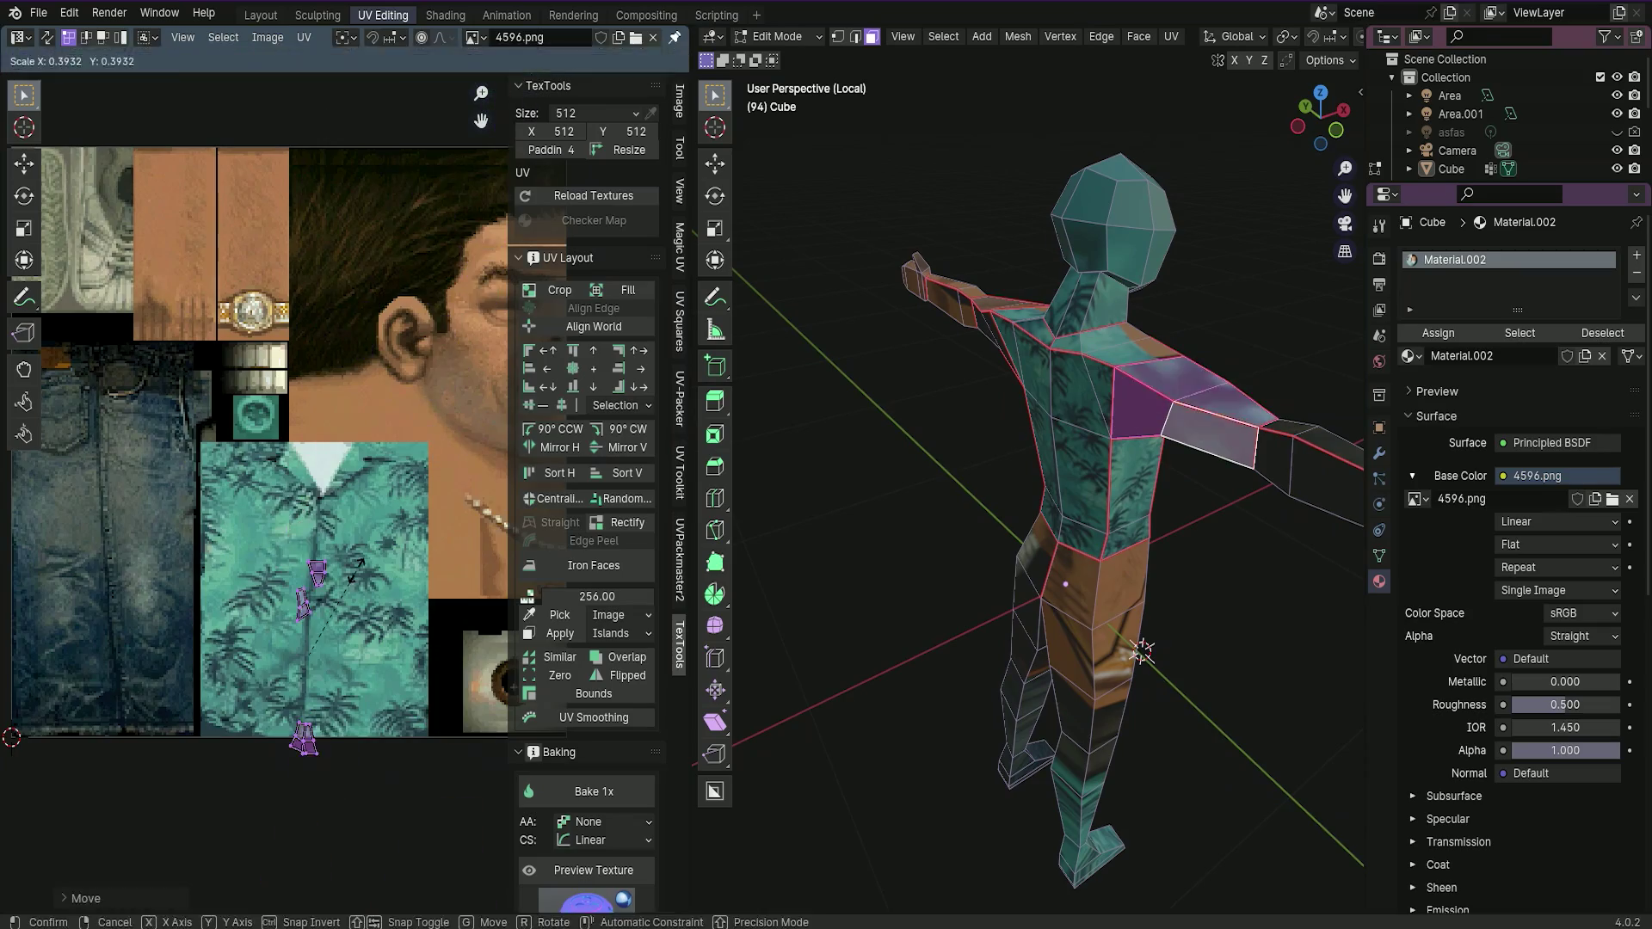
{"action": "scroll", "coordinate": [297, 542], "scroll_direction": "up", "scroll_amount": 2}
{"action": "key", "text": "s"}
{"action": "left_click", "coordinate": [482, 860]}
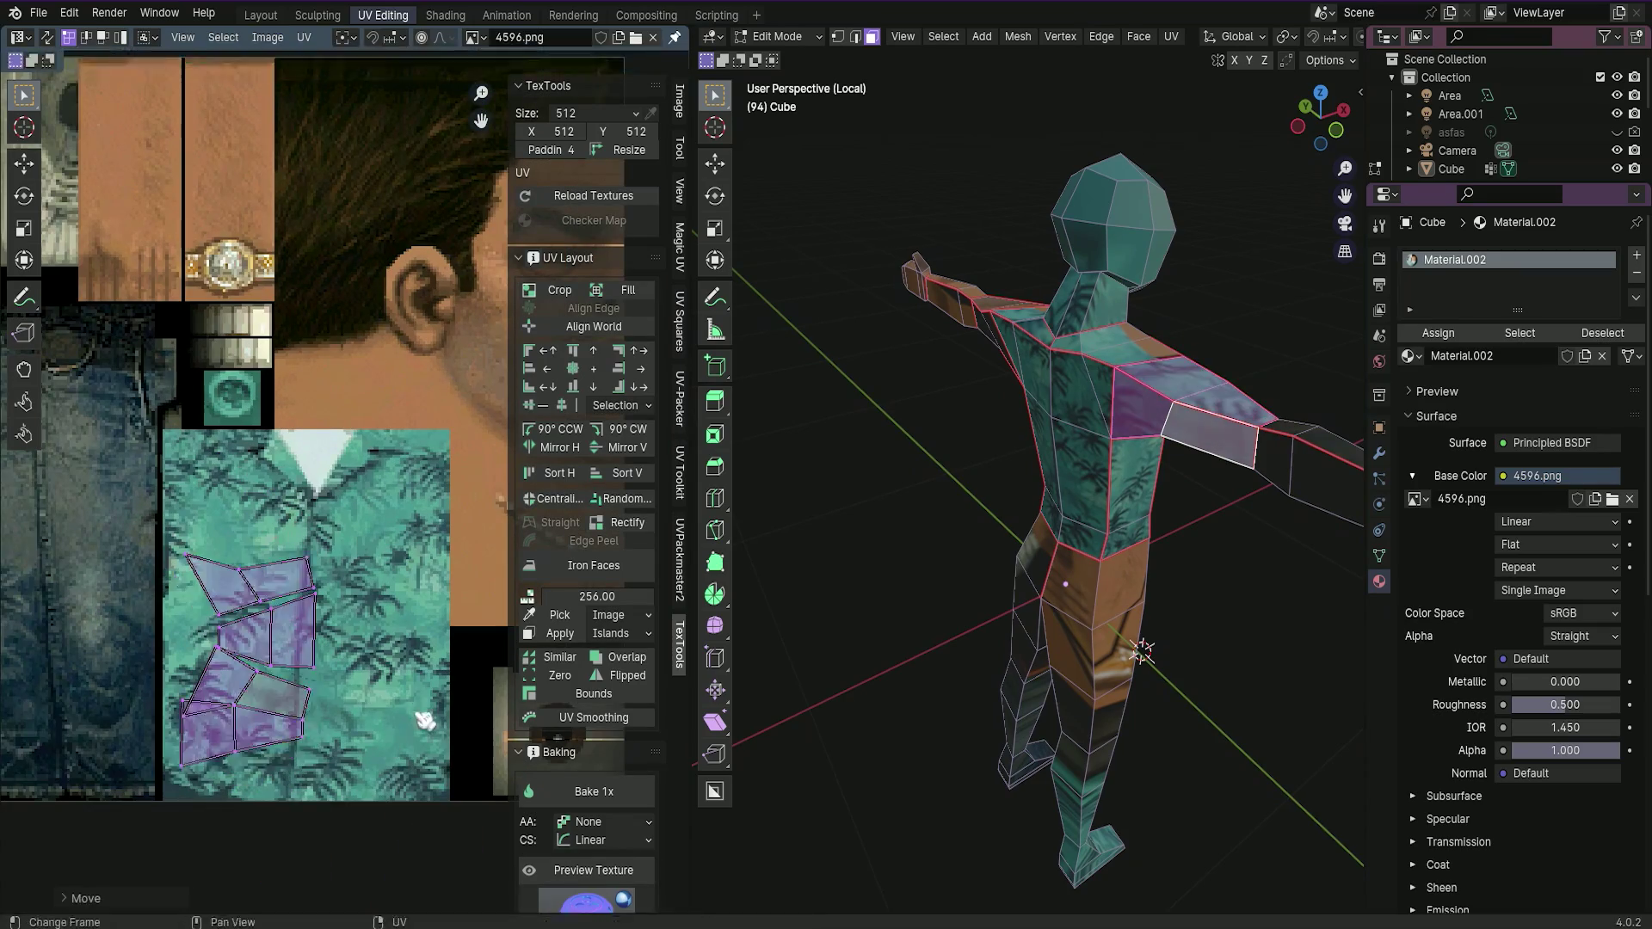
{"action": "scroll", "coordinate": [344, 688], "scroll_direction": "up", "scroll_amount": 1}
{"action": "middle_click_drag", "start_coordinate": [1076, 482], "coordinate": [1032, 362]}
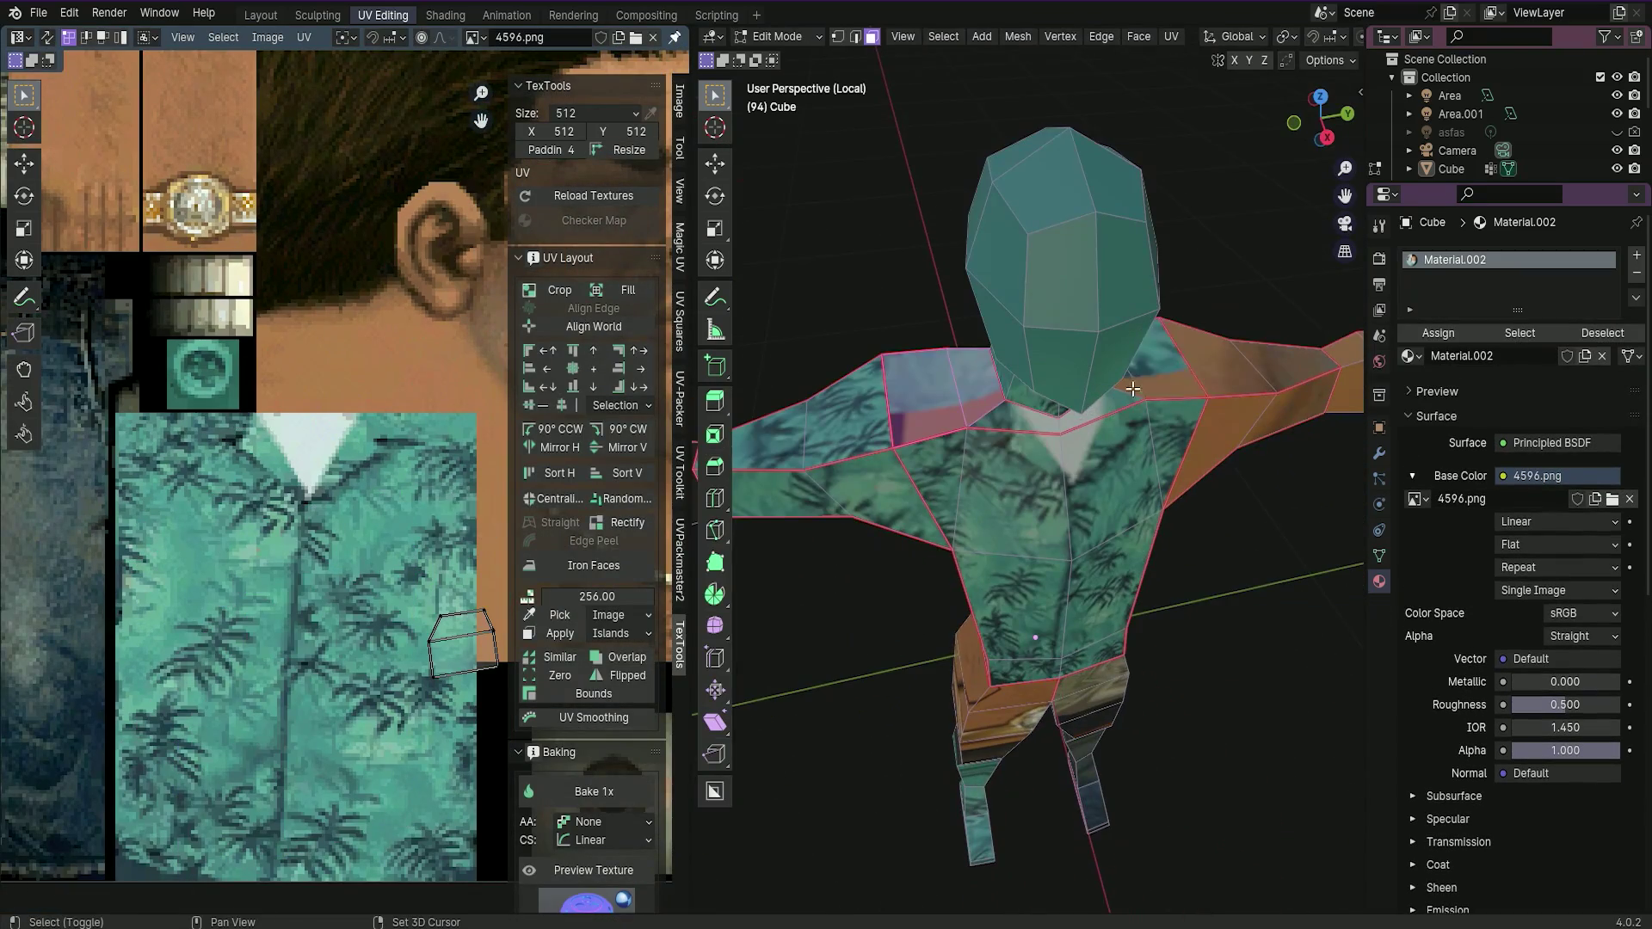
{"action": "scroll", "coordinate": [1033, 362], "scroll_direction": "down", "scroll_amount": 2}
{"action": "key", "text": "g"}
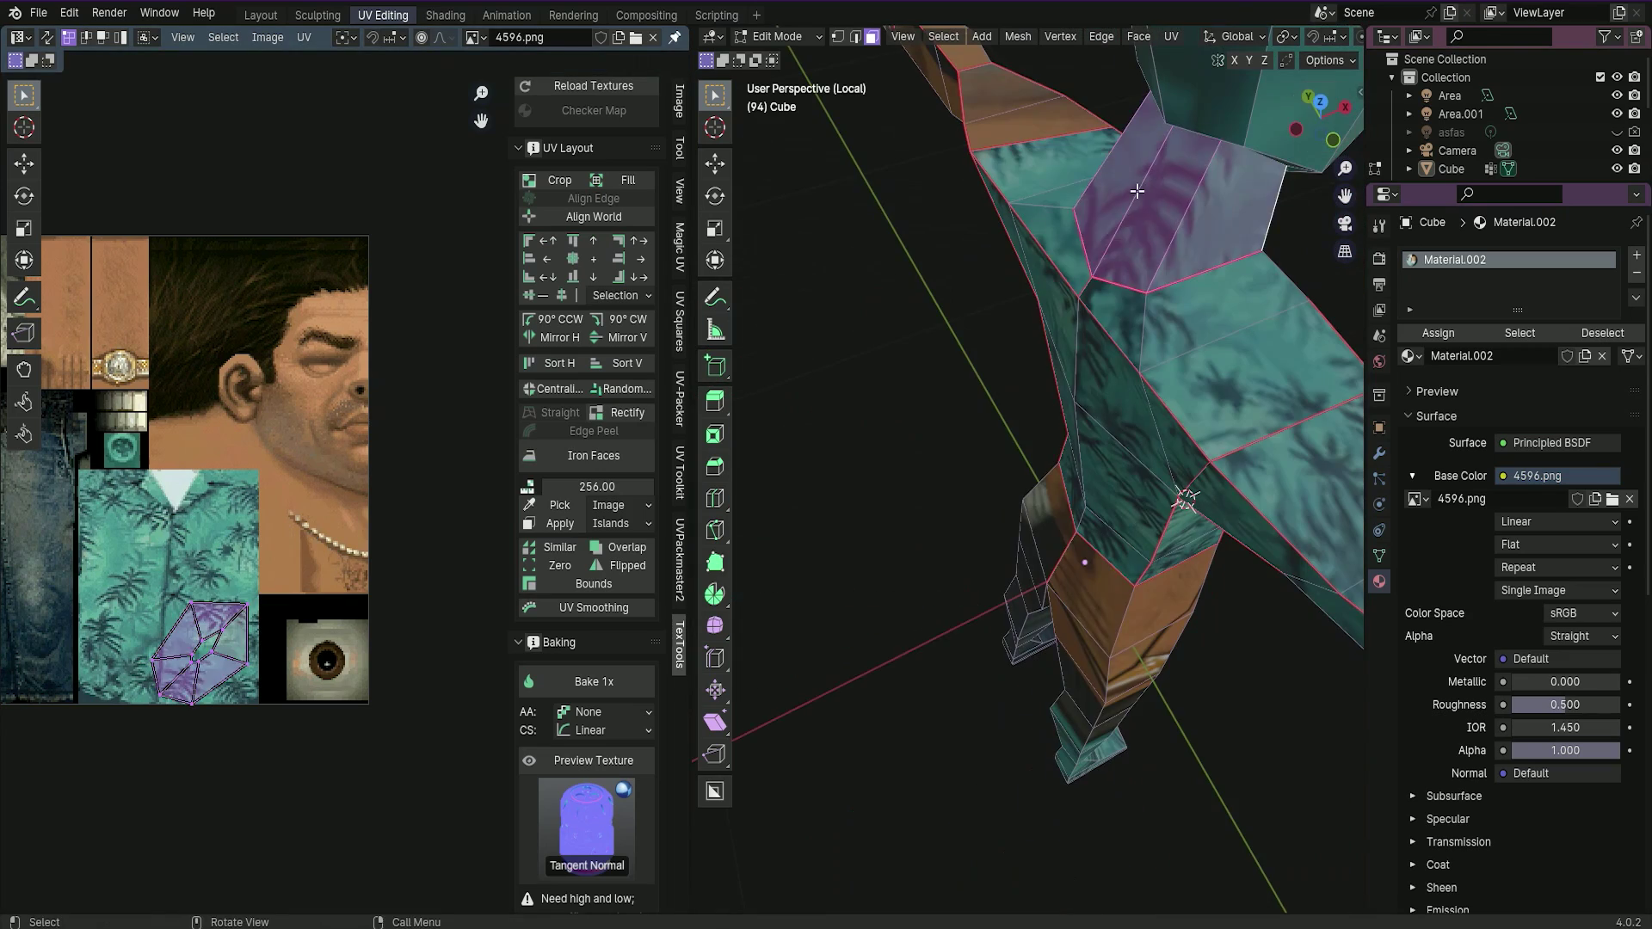
{"action": "left_click", "coordinate": [1144, 207], "text": "alt"}
{"action": "scroll", "coordinate": [258, 516], "scroll_direction": "up", "scroll_amount": 3}
Rotate and re-unwrap the neck UV strip, then add a Human meta-rig rotated to fit the figure.
{"action": "key", "text": "r"}
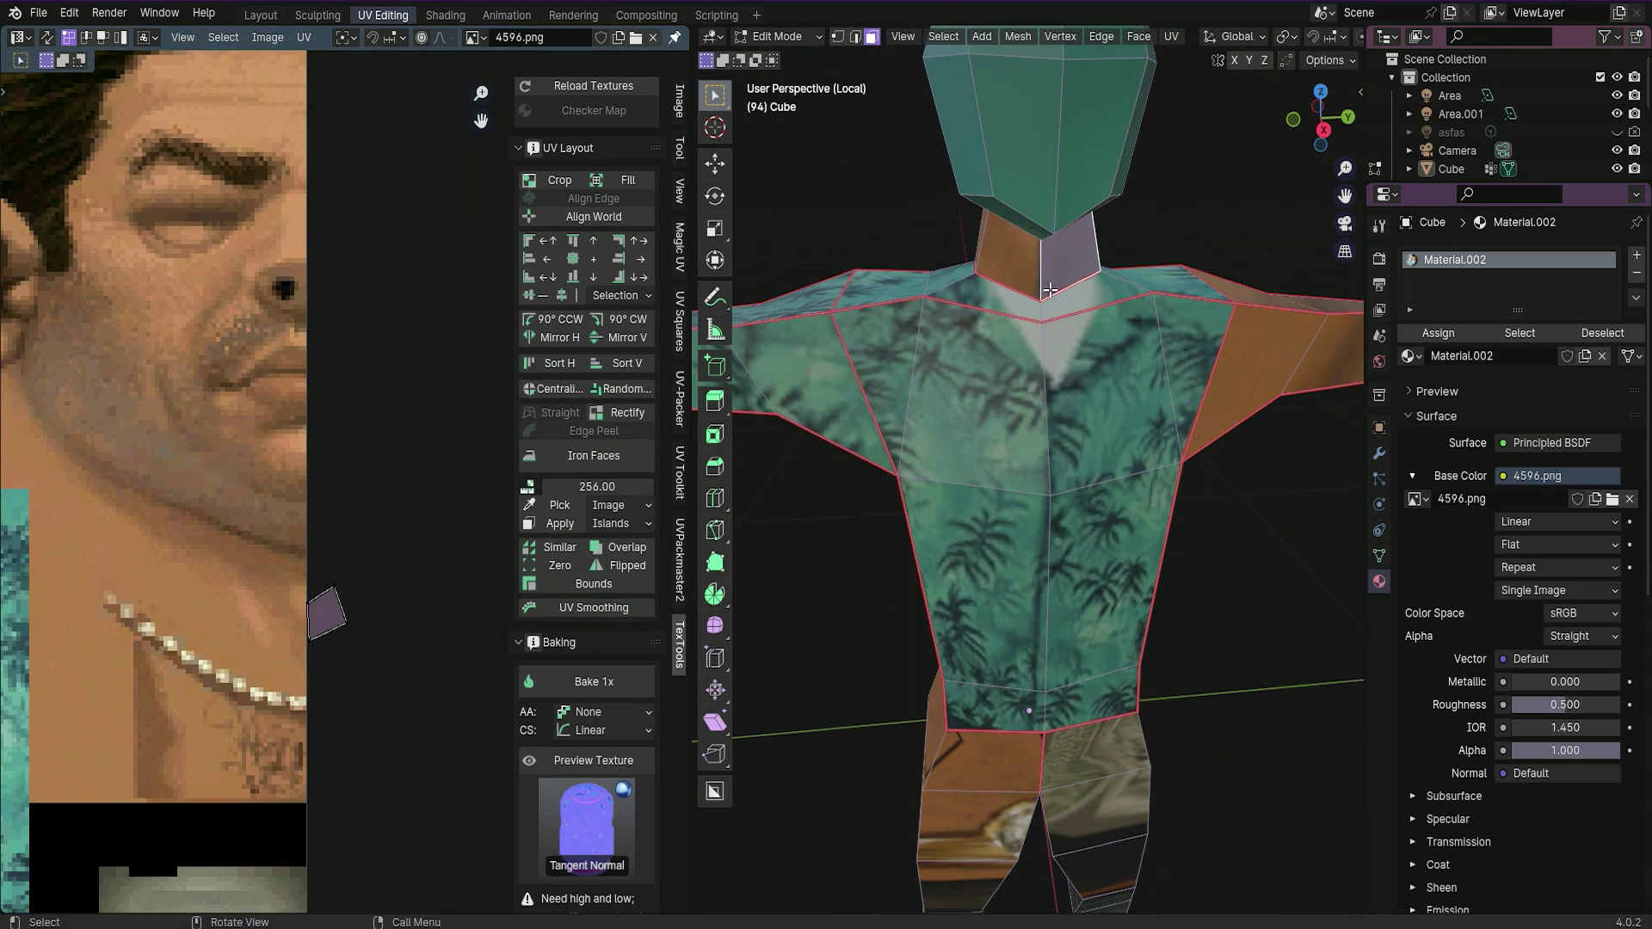
{"action": "key", "text": "u"}
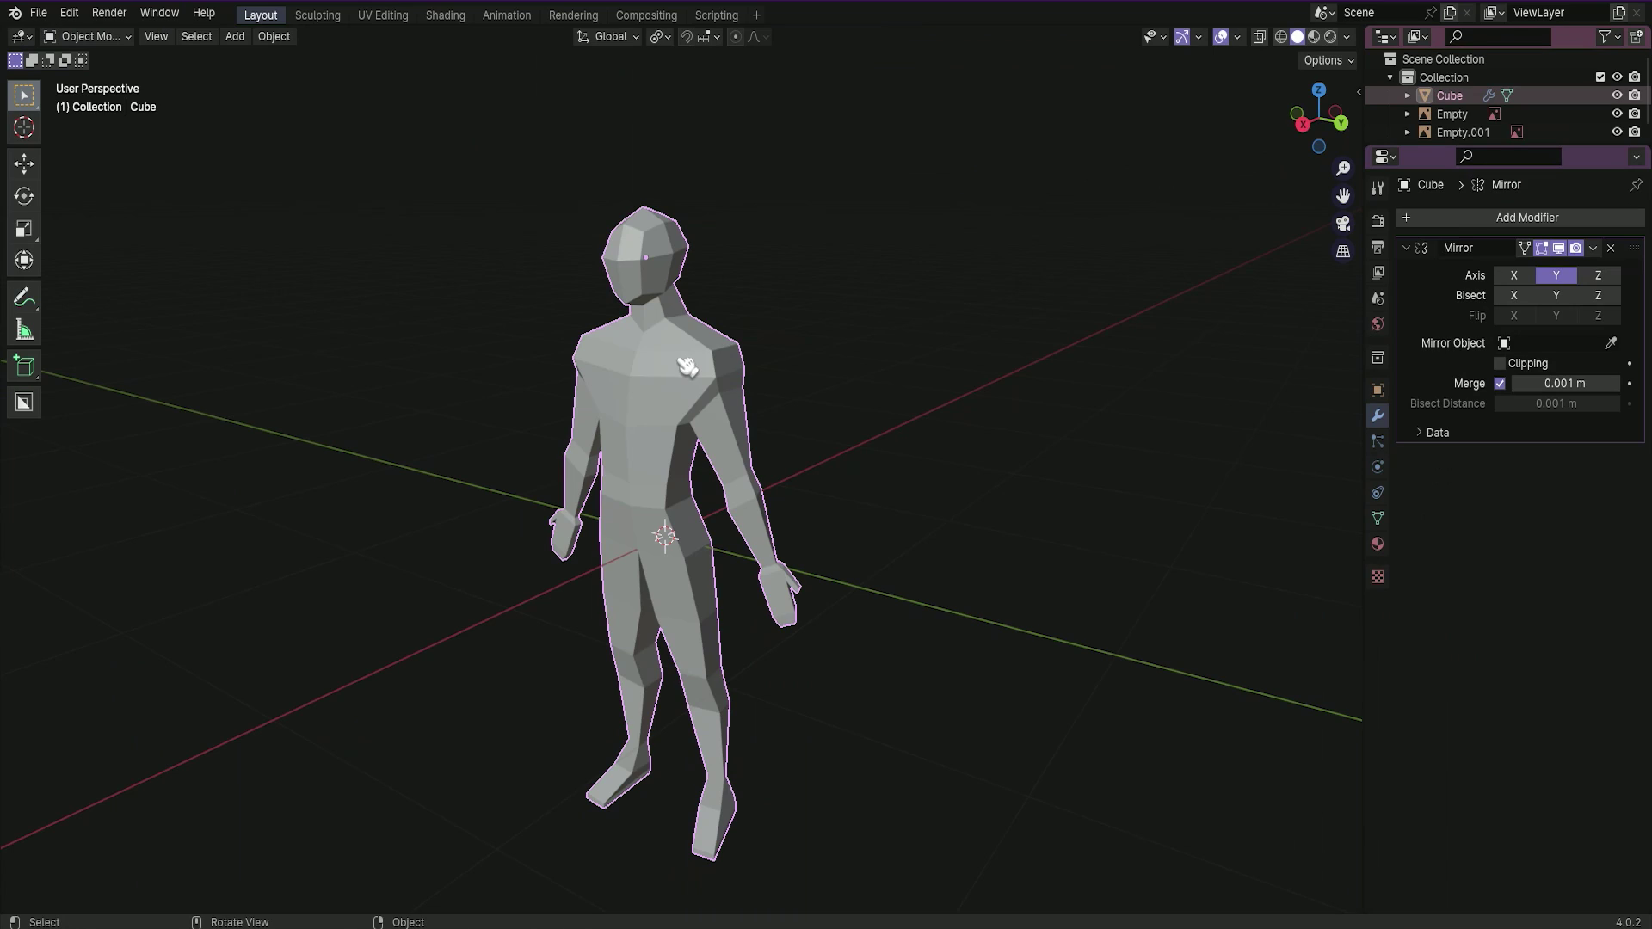
{"action": "key", "text": "shift+a"}
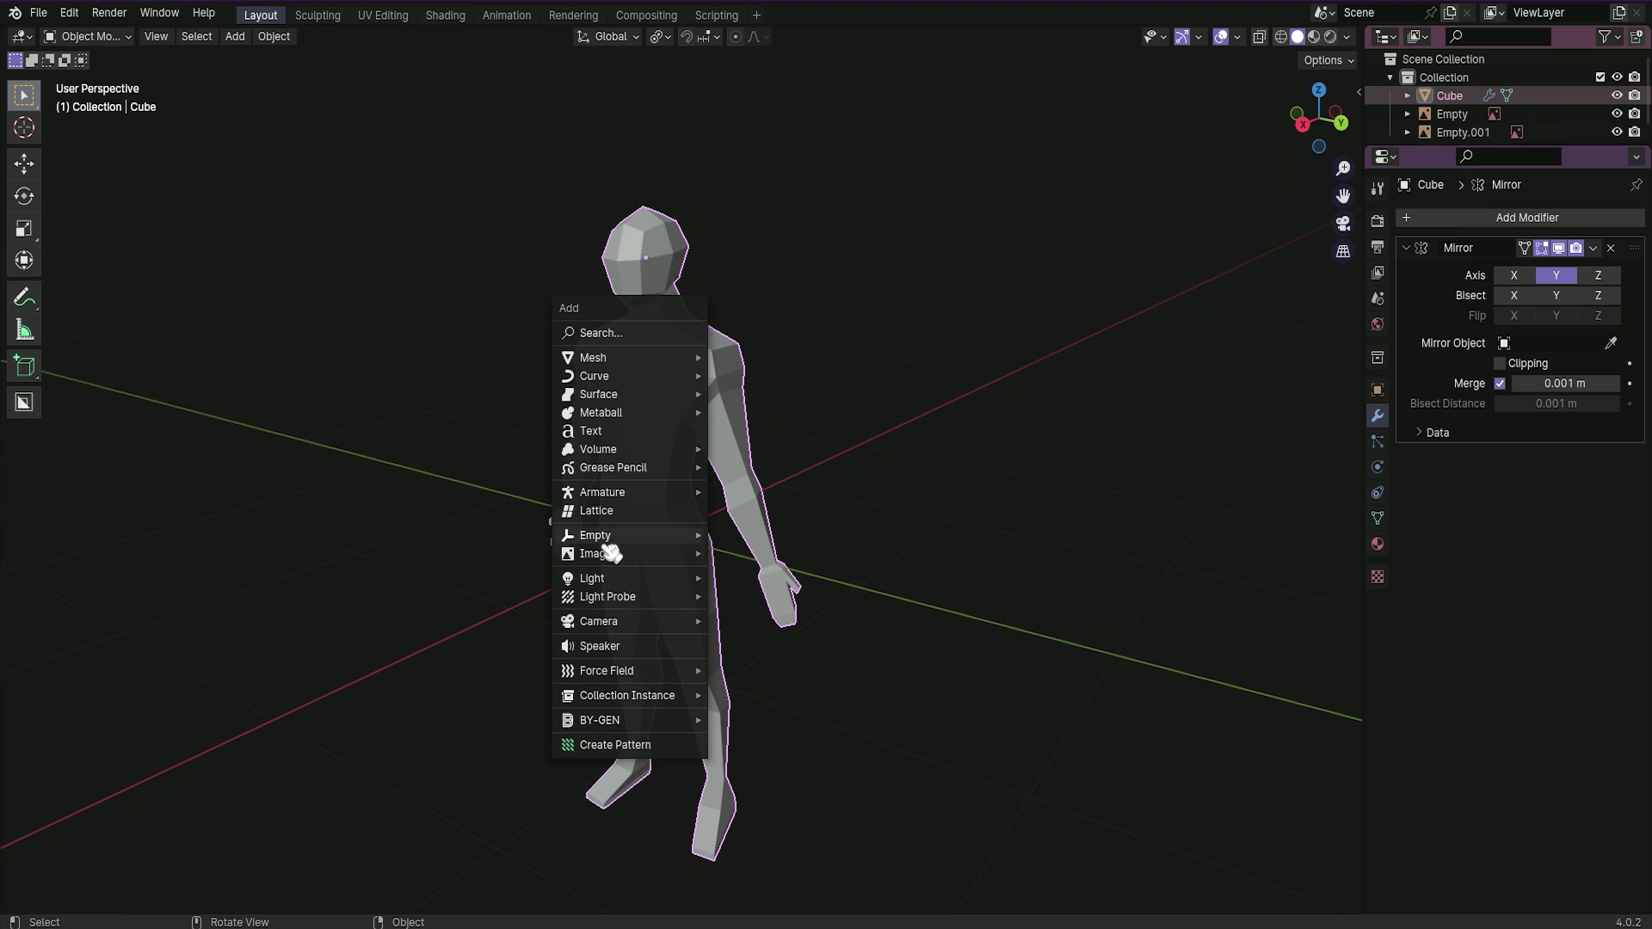
{"action": "left_click", "coordinate": [813, 509]}
{"action": "key", "text": "r"}
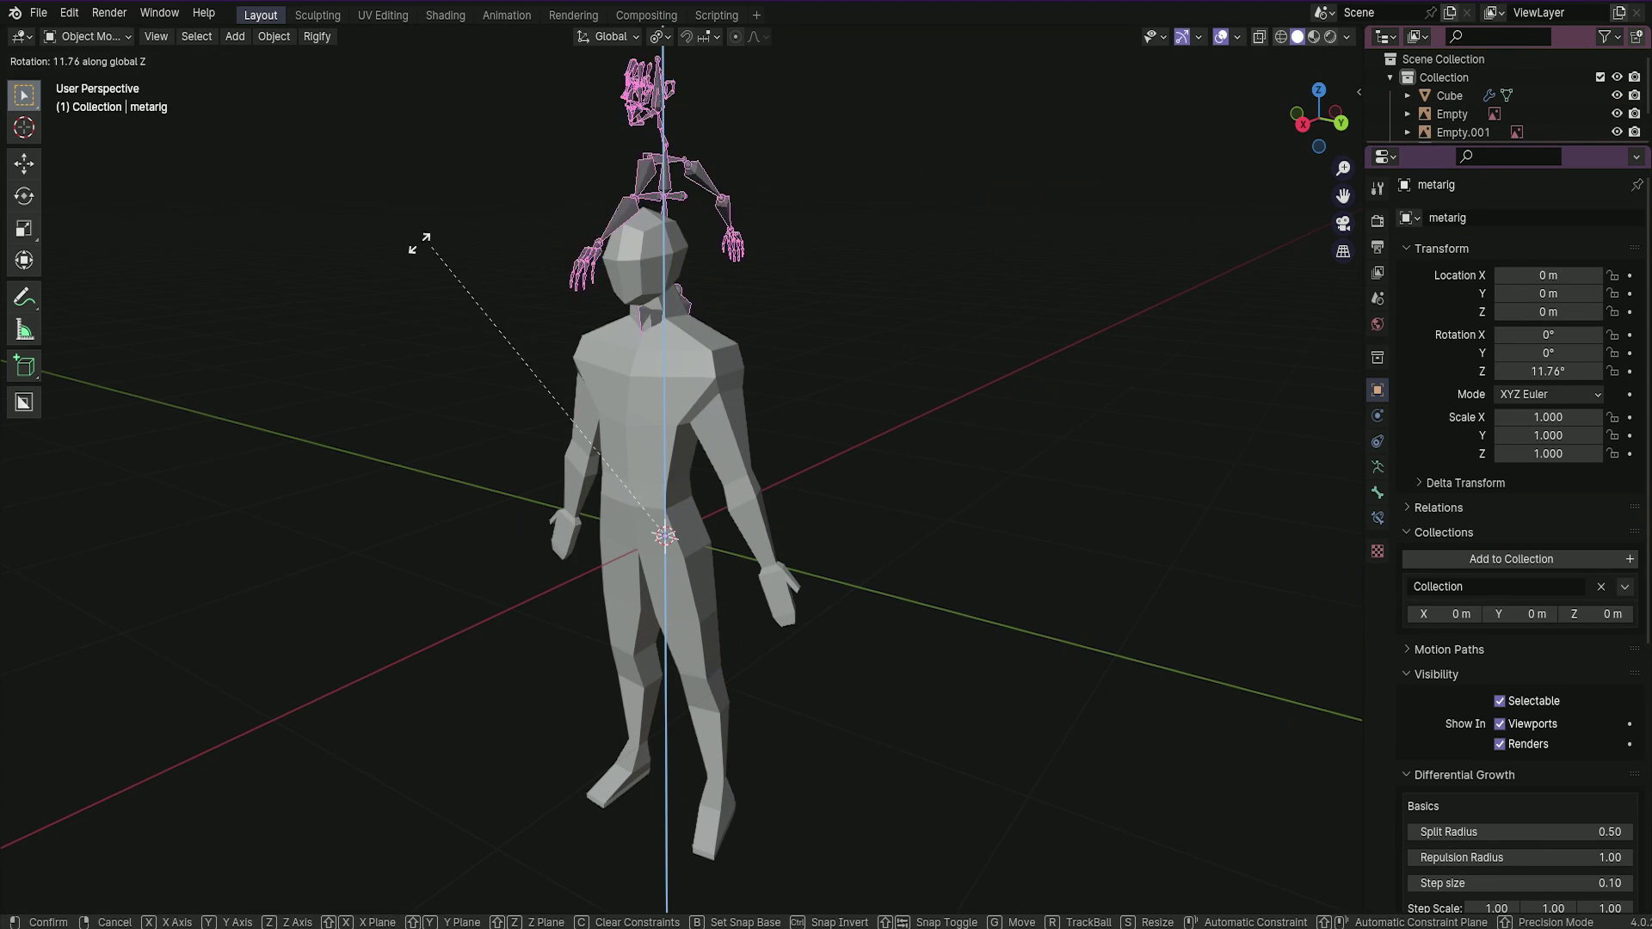
{"action": "left_click", "coordinate": [349, 36]}
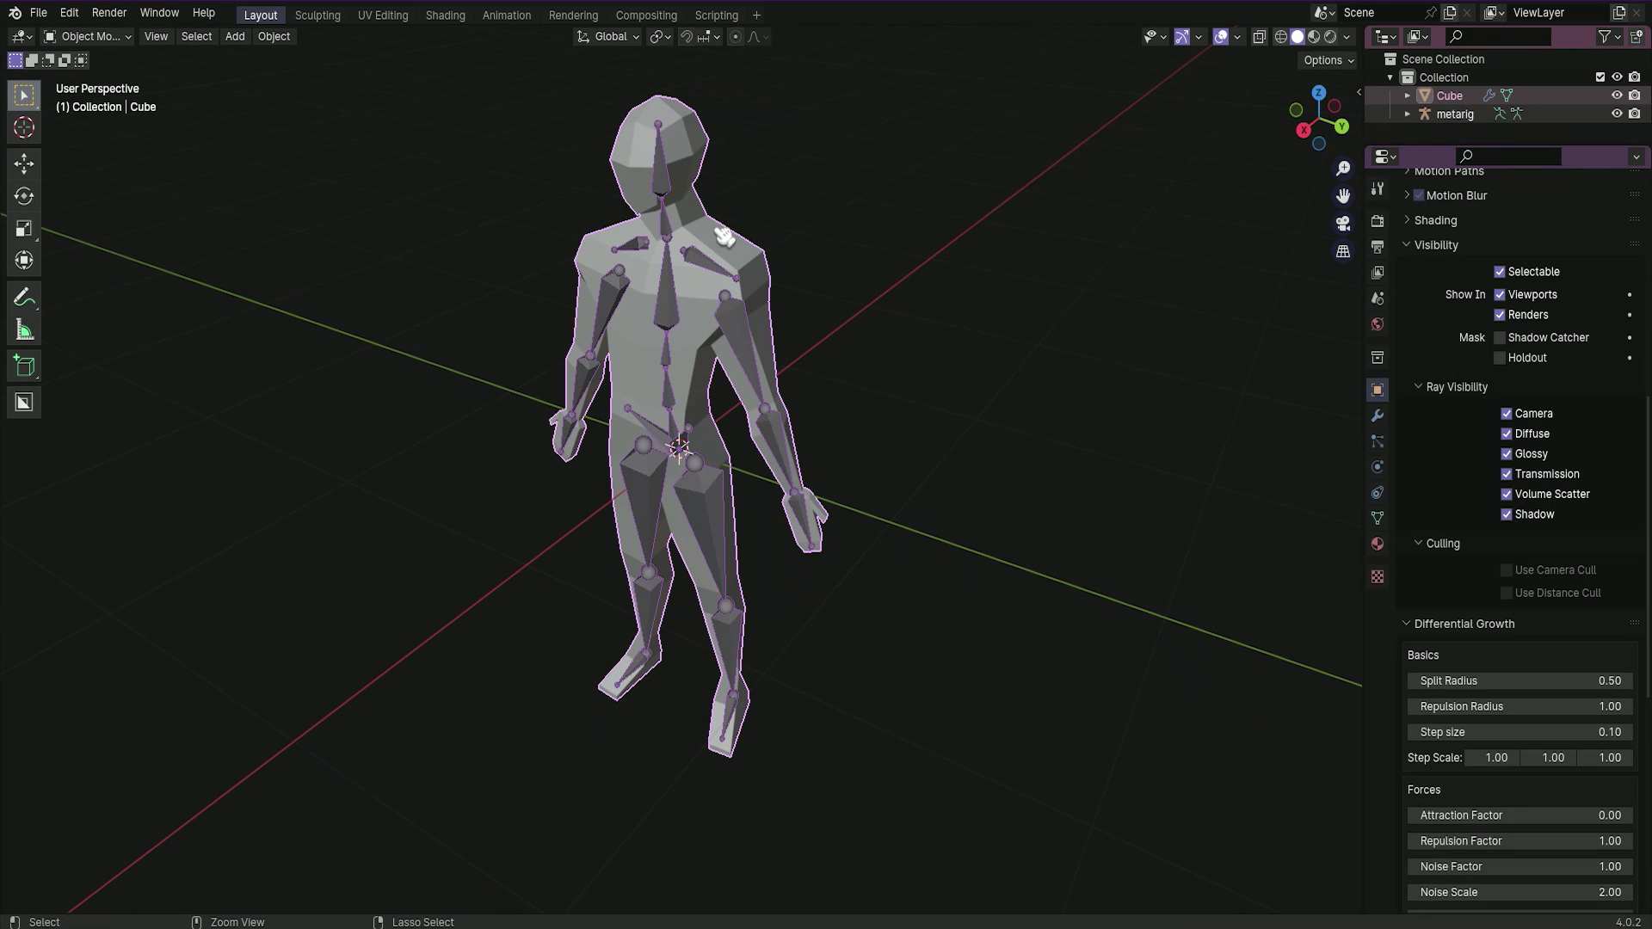
Parent the figure to the metarig and test it by rotating the left upper arm outward in Pose Mode.
{"action": "key", "text": "ctrl+p"}
{"action": "left_click", "coordinate": [755, 339]}
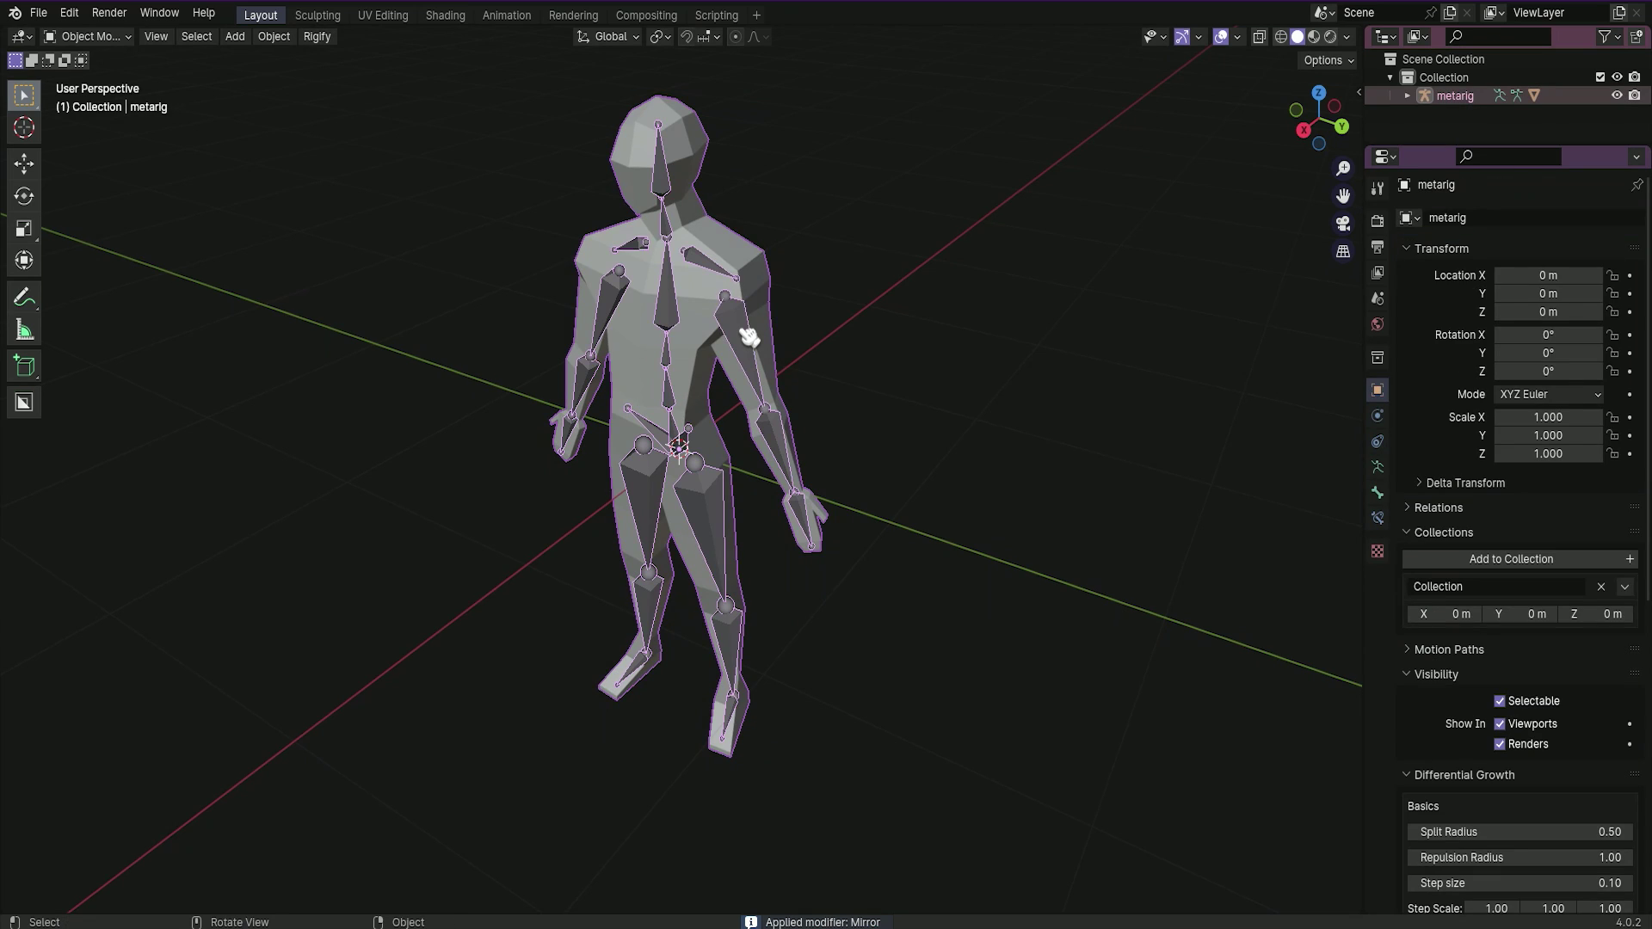
{"action": "left_click", "coordinate": [94, 97]}
{"action": "left_click", "coordinate": [744, 348]}
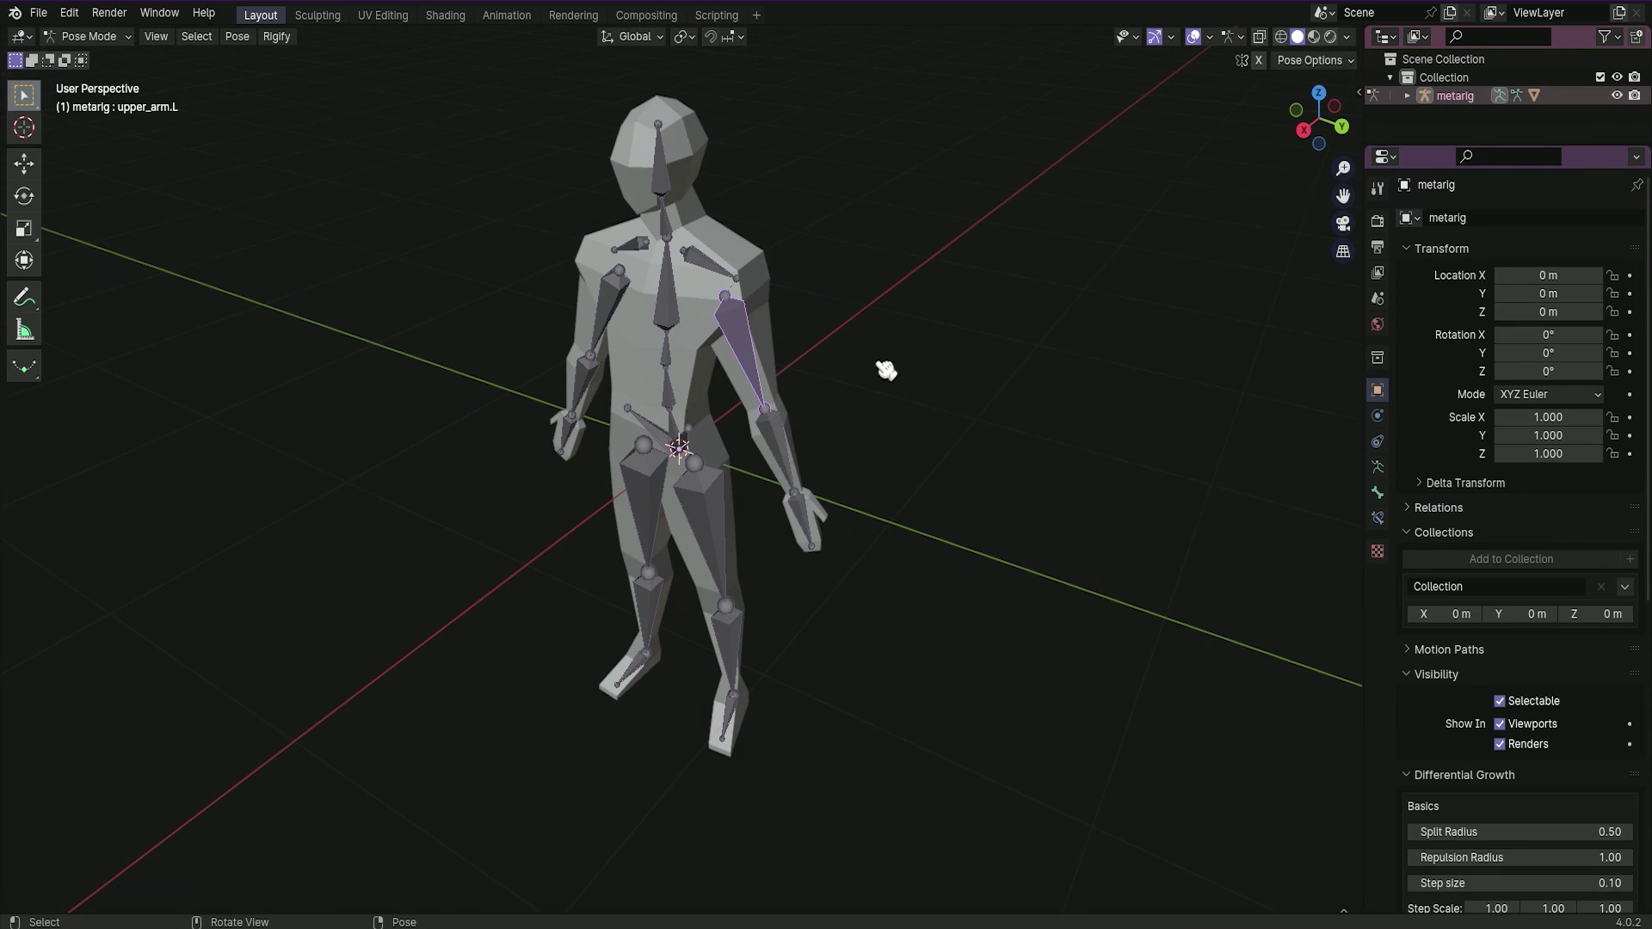
{"action": "key", "text": "KP_3"}
{"action": "scroll", "coordinate": [1017, 265], "scroll_direction": "up", "scroll_amount": 3}
{"action": "key", "text": "r"}
{"action": "left_click", "coordinate": [1149, 265]}
{"action": "scroll", "coordinate": [763, 602], "scroll_direction": "down", "scroll_amount": 4}
{"action": "left_click", "coordinate": [730, 791]}
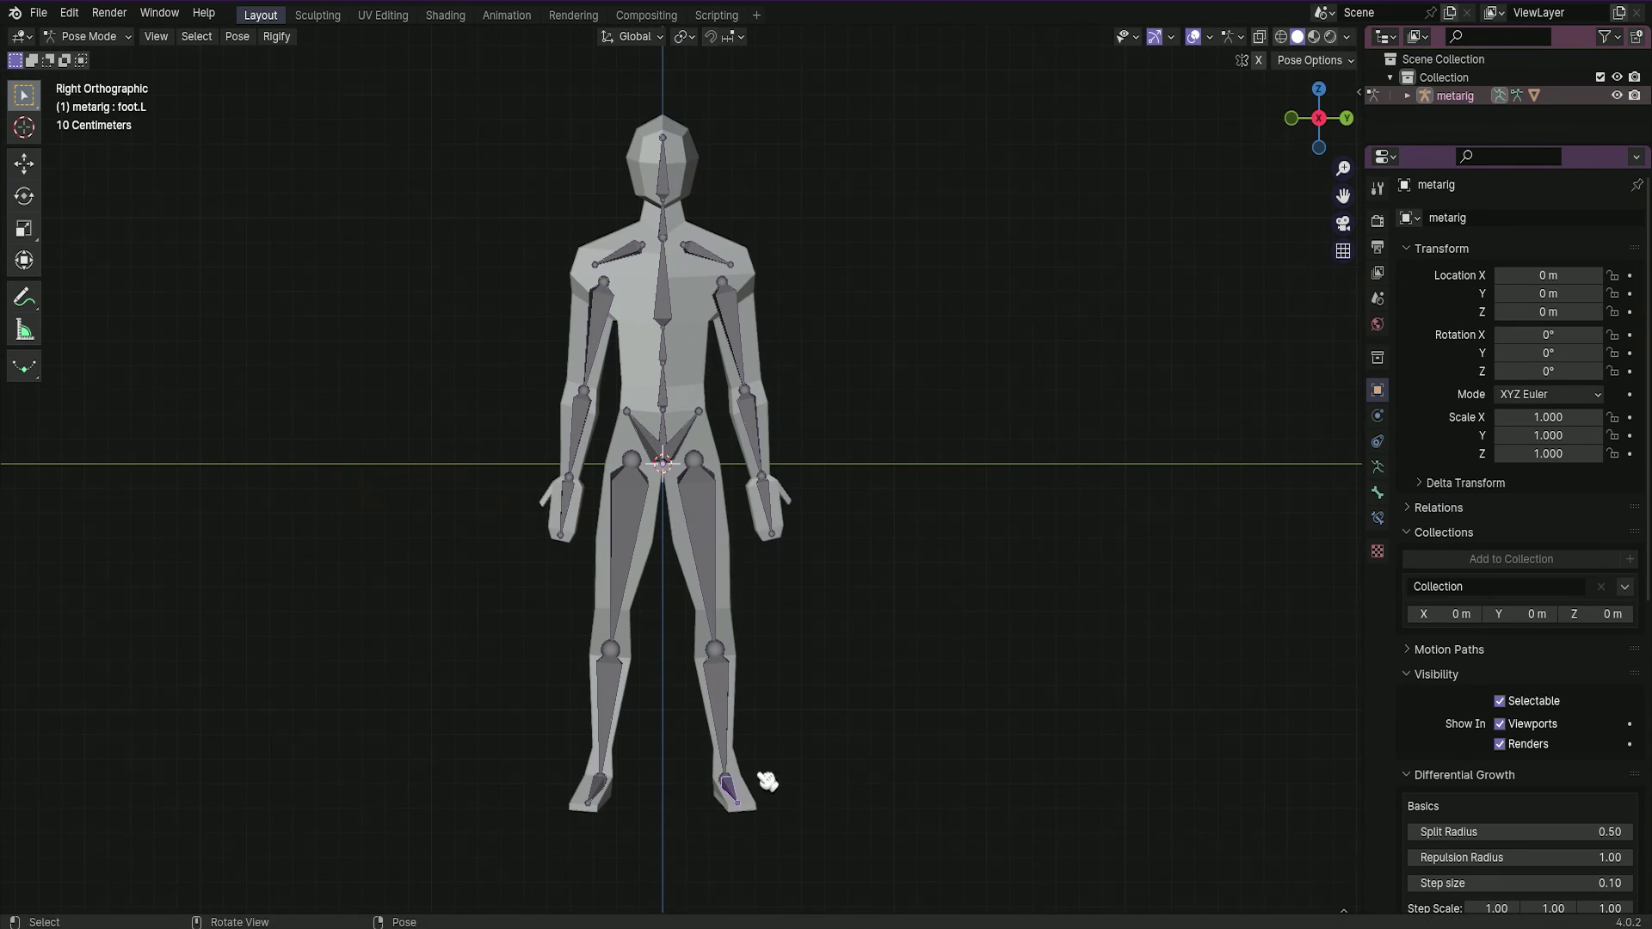
Rotate the left foot bone and return to the front view.
{"action": "key", "text": "r"}
{"action": "key", "text": "r"}
{"action": "left_click", "coordinate": [860, 671]}
{"action": "middle_click_drag", "start_coordinate": [860, 671], "coordinate": [731, 637]}
{"action": "key", "text": "KP_1"}
Rotate the lower spine bone to bend the figure forward.
{"action": "left_click", "coordinate": [675, 594]}
{"action": "key", "text": "r"}
{"action": "left_click", "coordinate": [829, 250]}
{"action": "key", "text": "KP_1"}
{"action": "middle_click_drag", "start_coordinate": [1087, 317], "coordinate": [1269, 59]}
Rotate the upper_arm.L.001 bone around the global X axis.
{"action": "key", "text": "r"}
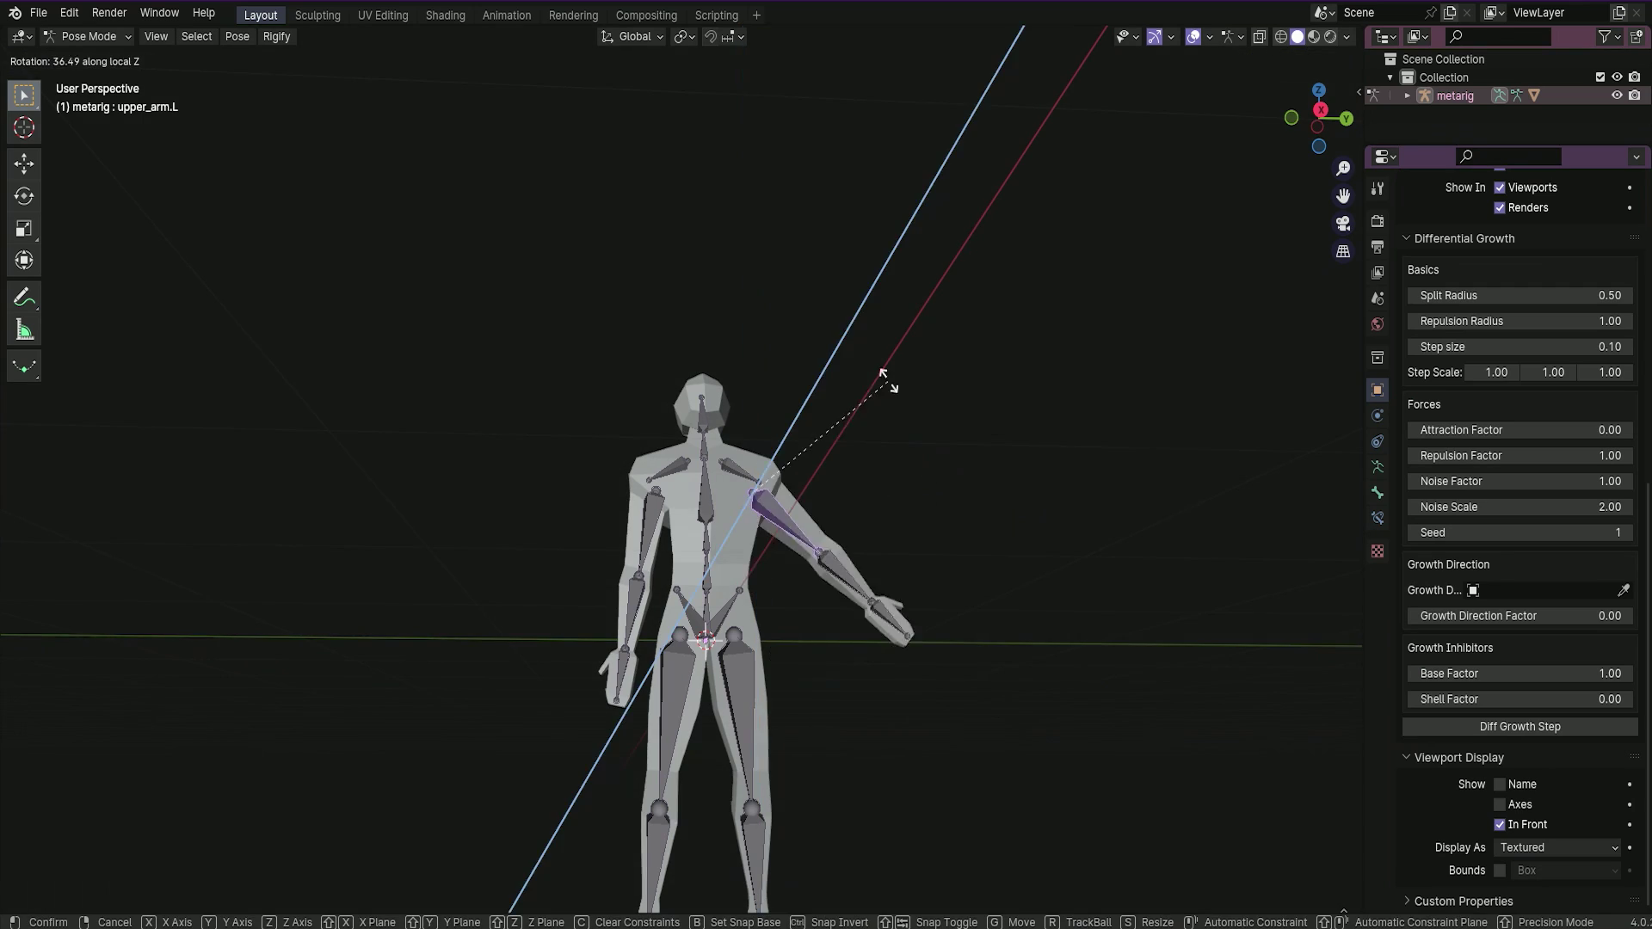
{"action": "key", "text": "Escape"}
{"action": "middle_click_drag", "start_coordinate": [889, 380], "coordinate": [688, 431]}
{"action": "left_click", "coordinate": [641, 529]}
{"action": "key", "text": "r"}
{"action": "key", "text": "x"}
{"action": "left_click", "coordinate": [739, 574]}
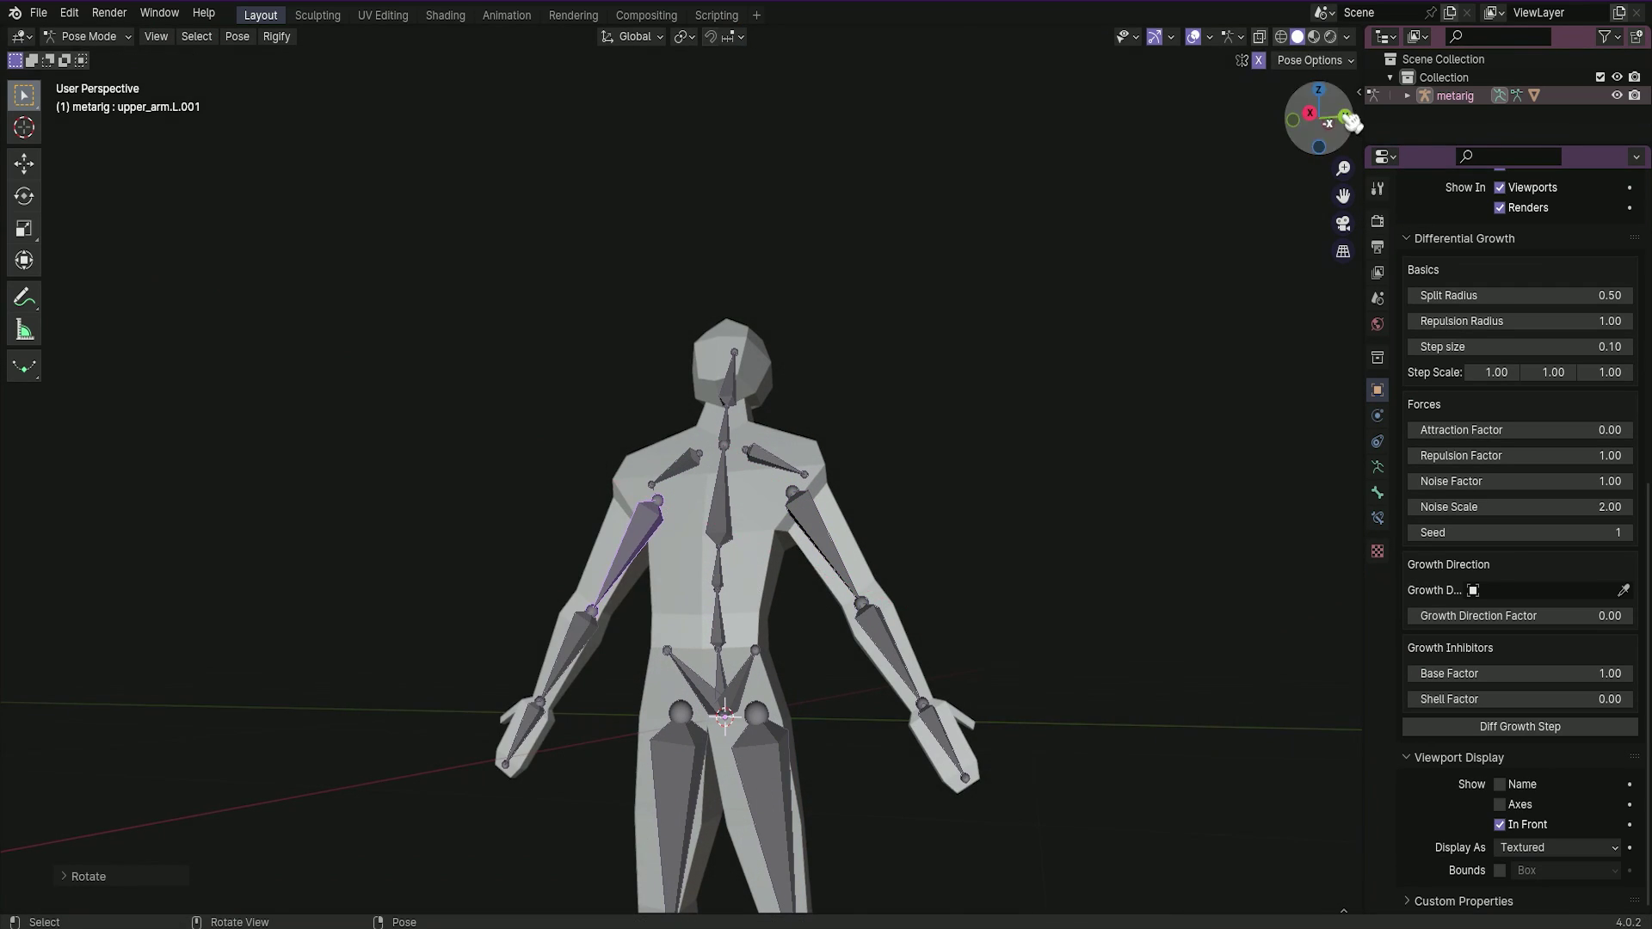
{"action": "left_click_drag", "start_coordinate": [1318, 116], "coordinate": [1344, 127]}
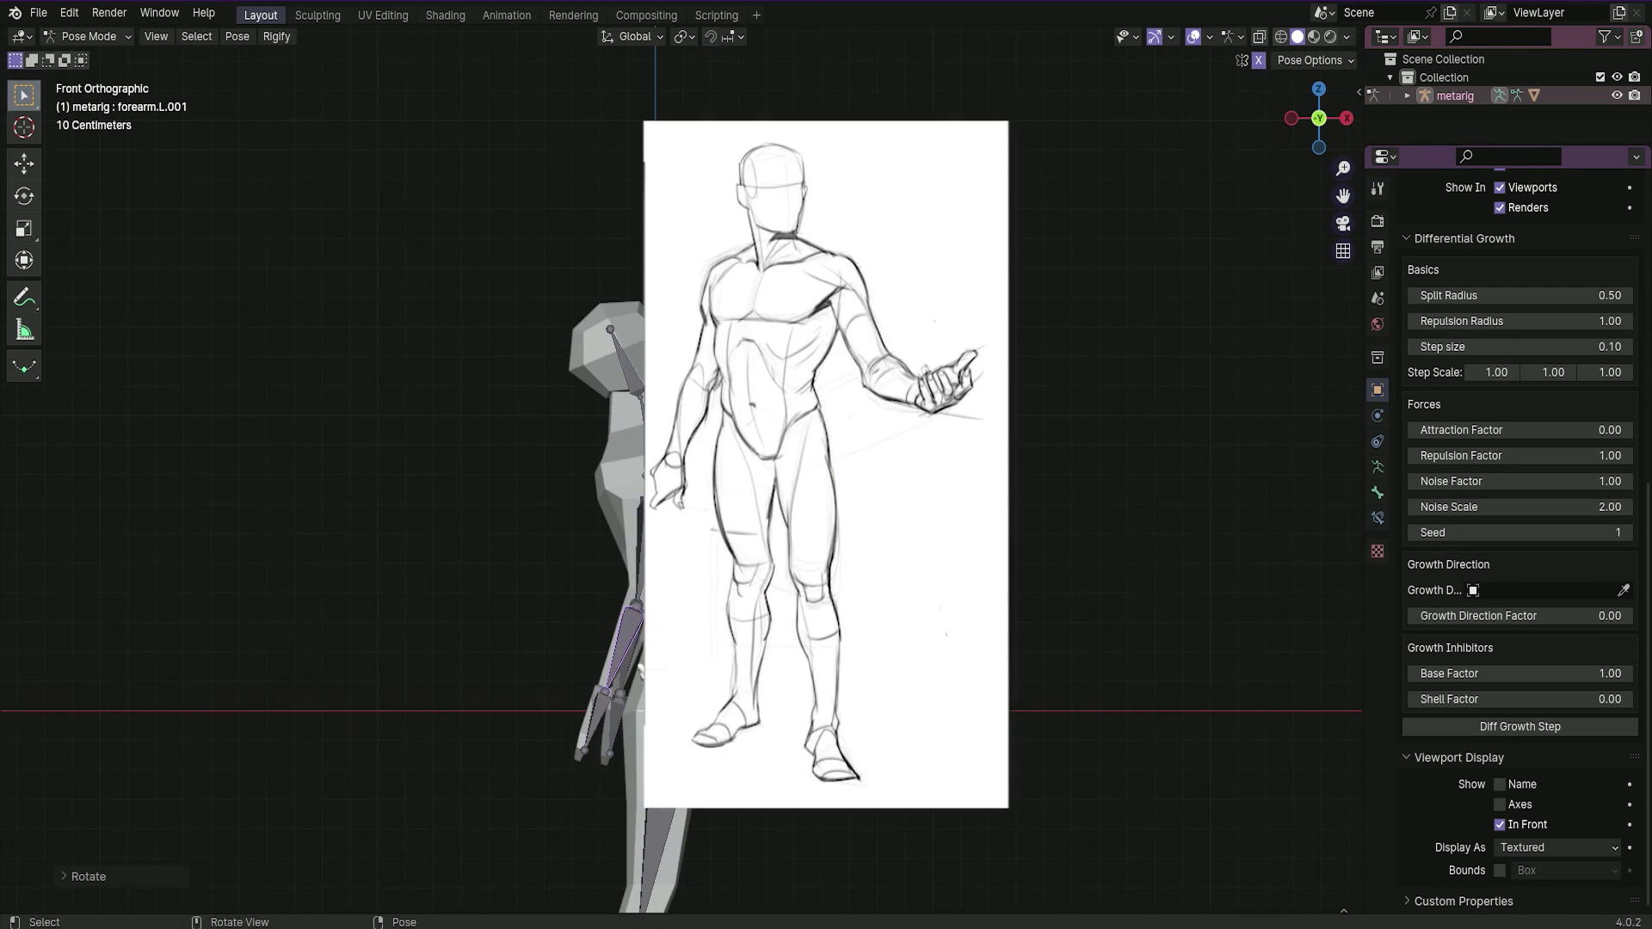
Rotate the left foot around the Z axis, then return to Object Mode.
{"action": "left_click", "coordinate": [593, 688]}
{"action": "mouse_move", "coordinate": [593, 688]}
{"action": "middle_mouse_down"}
{"action": "mouse_move", "coordinate": [697, 551]}
{"action": "mouse_move", "coordinate": [1024, 266]}
{"action": "middle_mouse_up"}
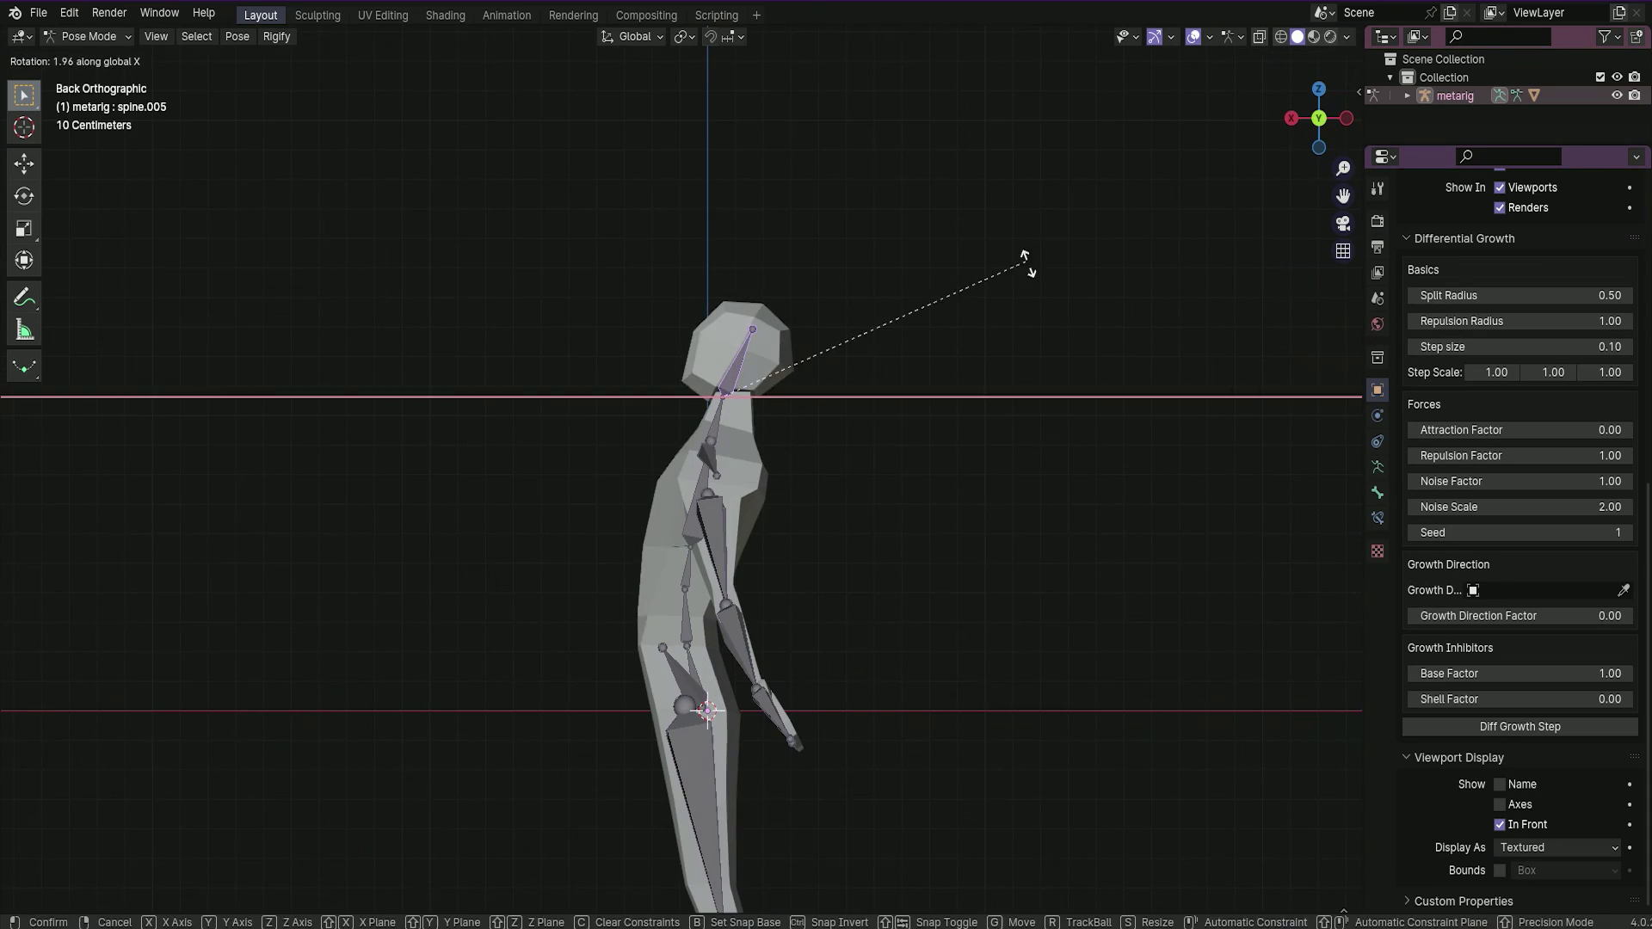
{"action": "left_click", "coordinate": [731, 826]}
{"action": "key", "text": "r"}
{"action": "key", "text": "z"}
{"action": "left_click", "coordinate": [89, 37]}
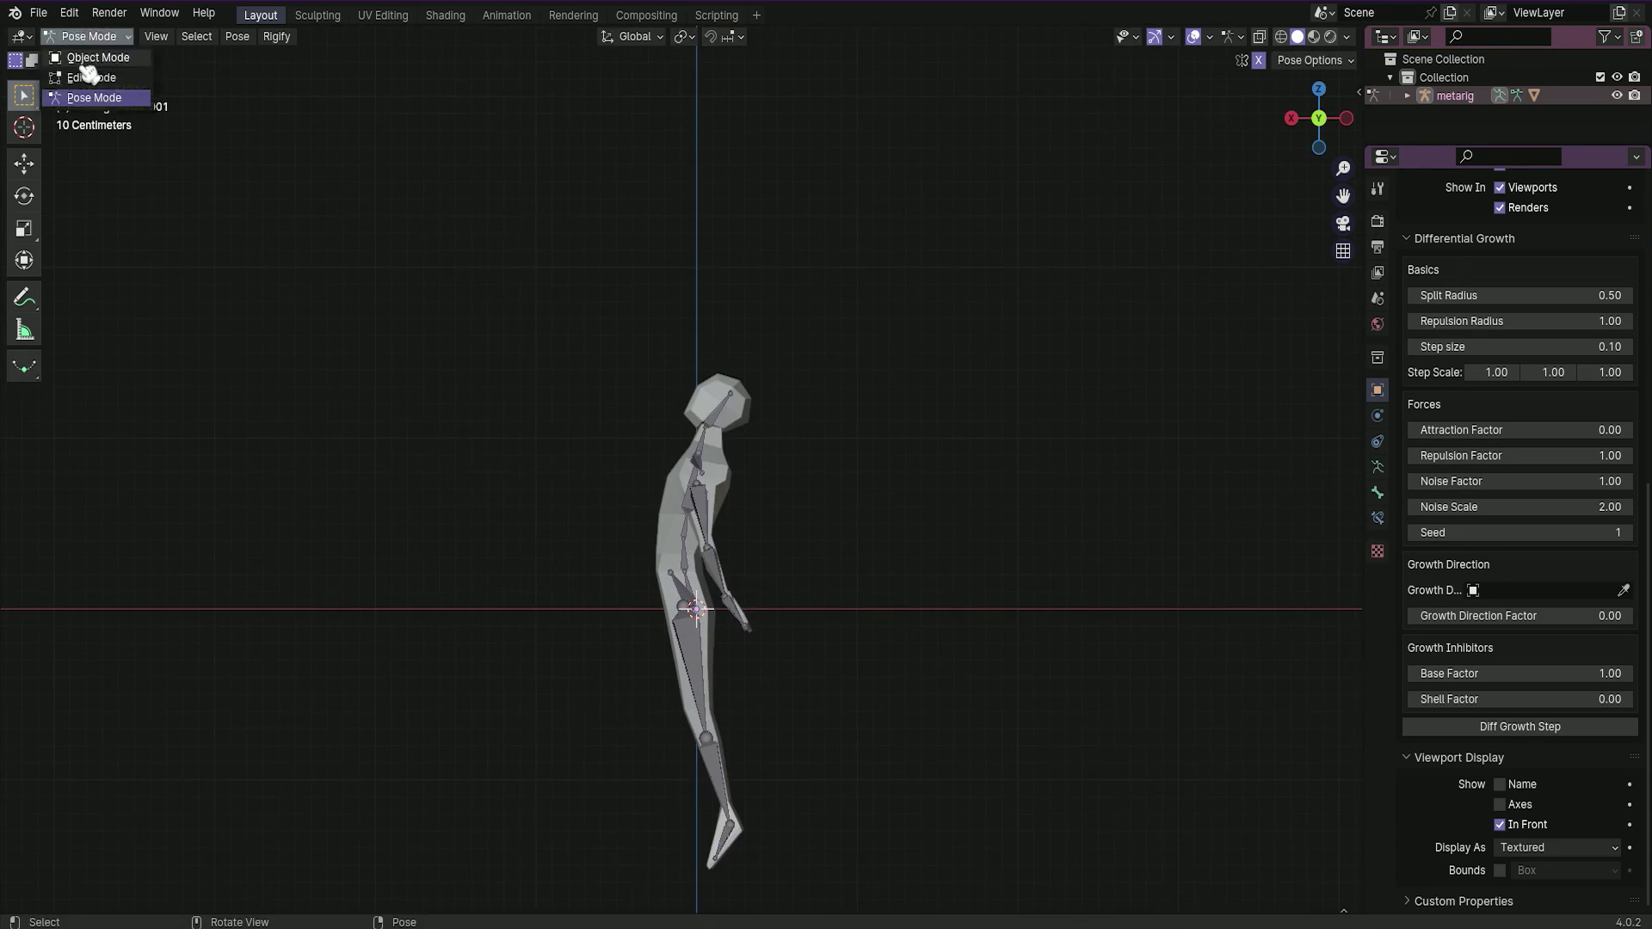
{"action": "left_click", "coordinate": [86, 57]}
{"action": "left_click_drag", "start_coordinate": [1318, 117], "coordinate": [1329, 129]}
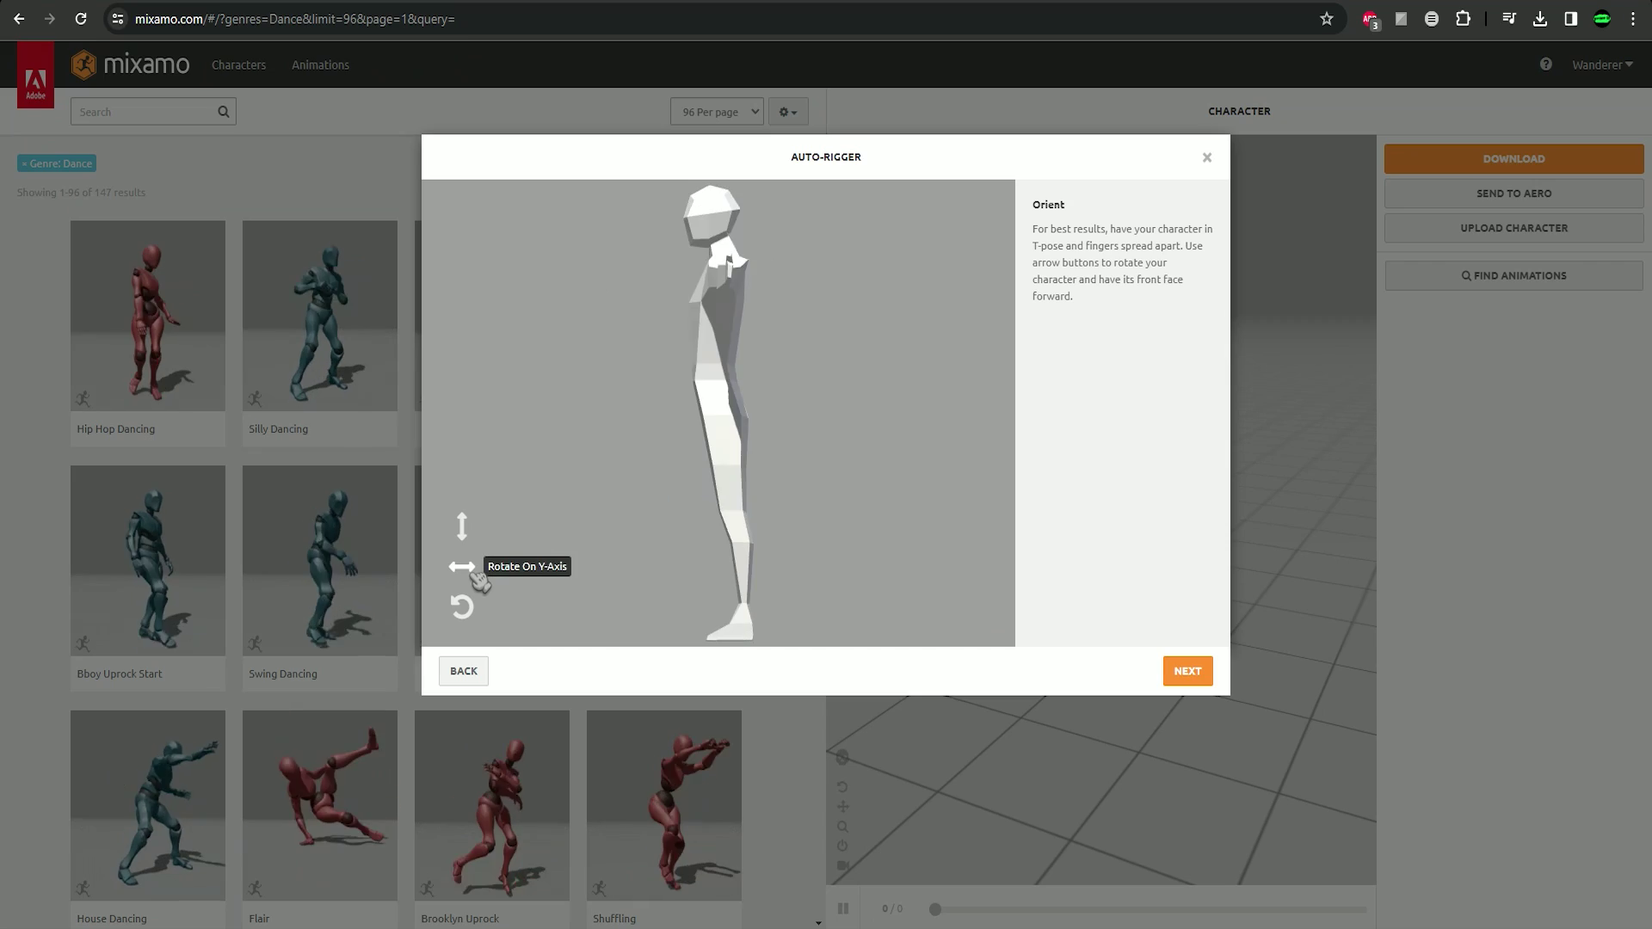
Orient the figure front-facing, place the chin marker, auto-rig it, and open the animation download settings.
{"action": "left_click", "coordinate": [461, 566]}
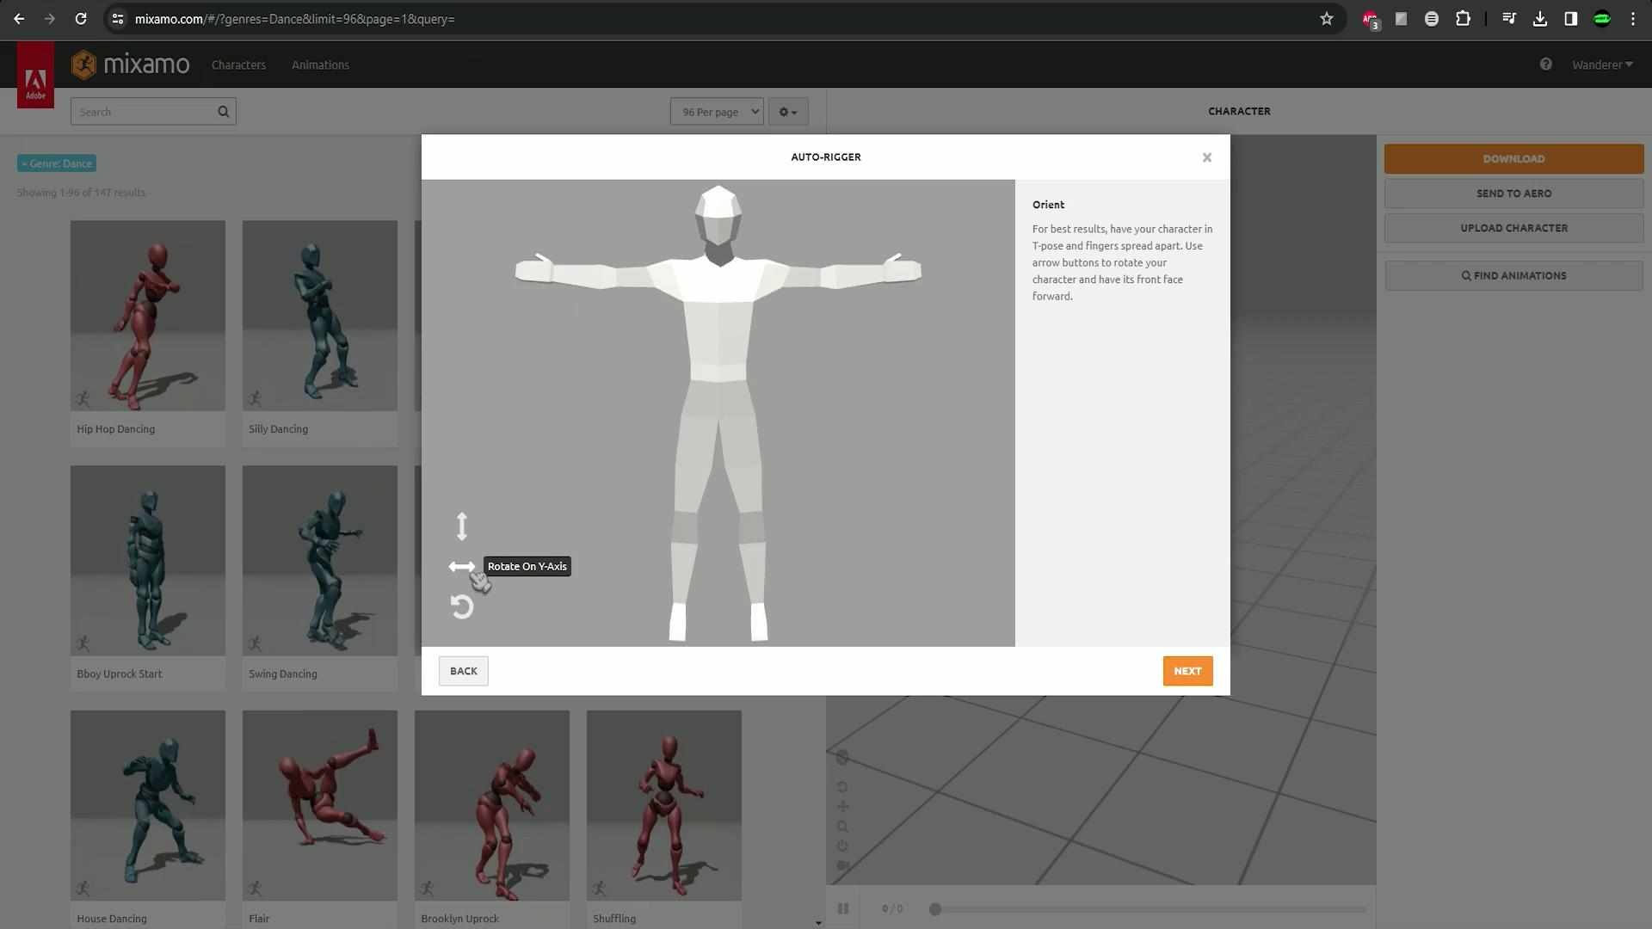
{"action": "left_click", "coordinate": [1189, 672]}
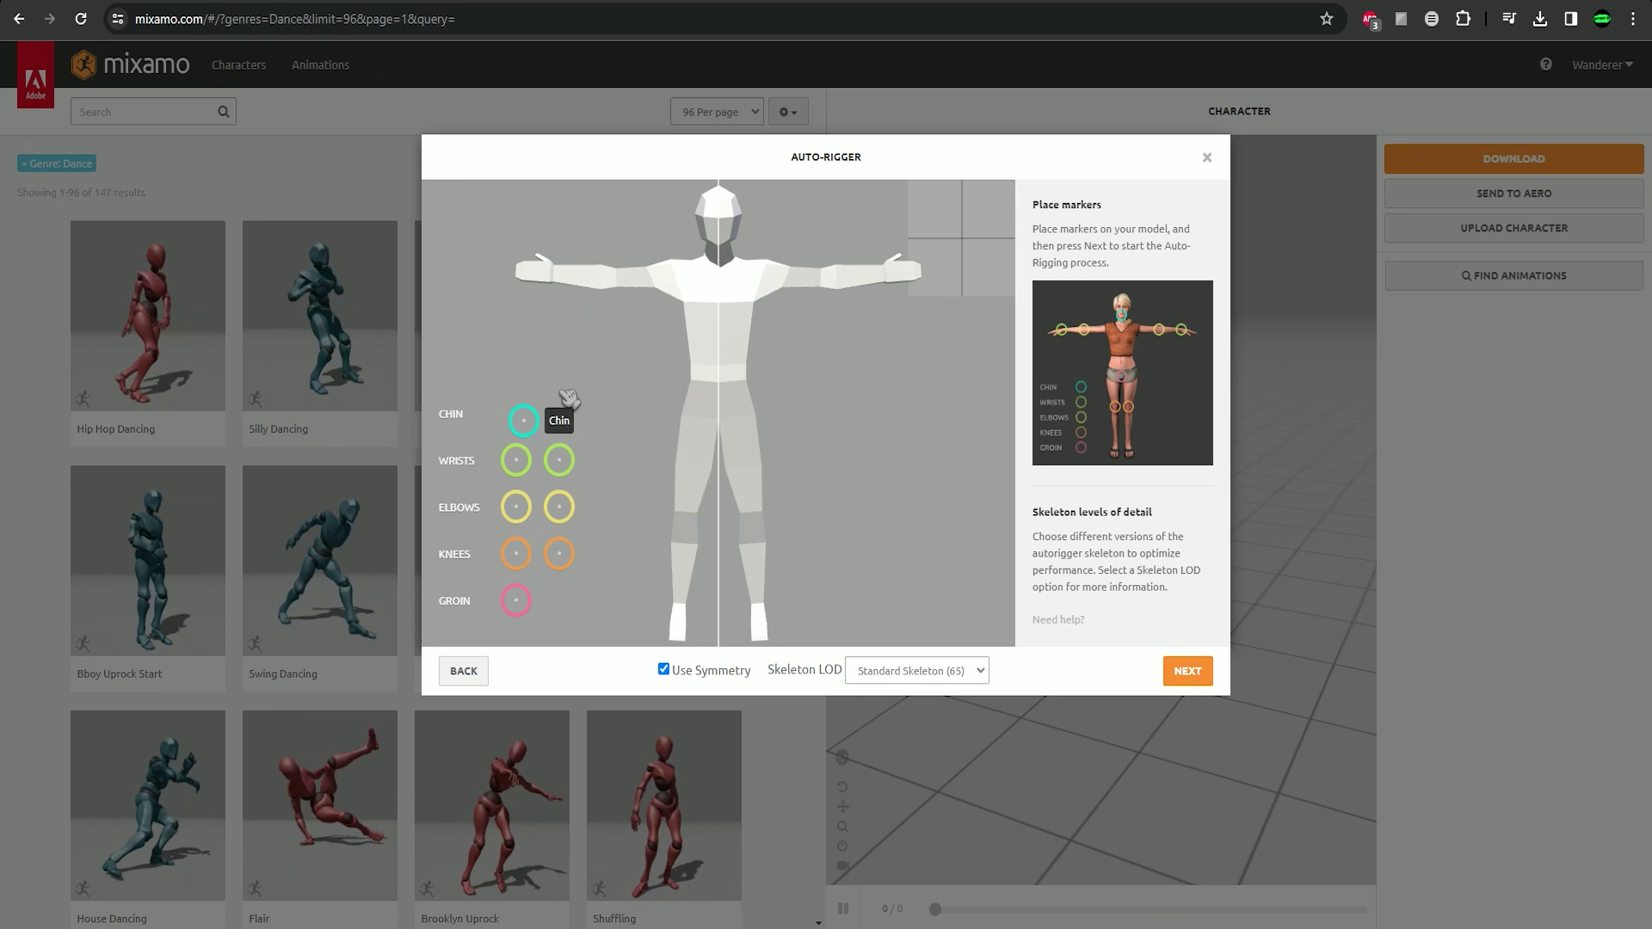
{"action": "mouse_move", "coordinate": [516, 414]}
{"action": "left_mouse_down"}
{"action": "mouse_move", "coordinate": [703, 238]}
{"action": "mouse_move", "coordinate": [719, 243]}
{"action": "left_mouse_up"}
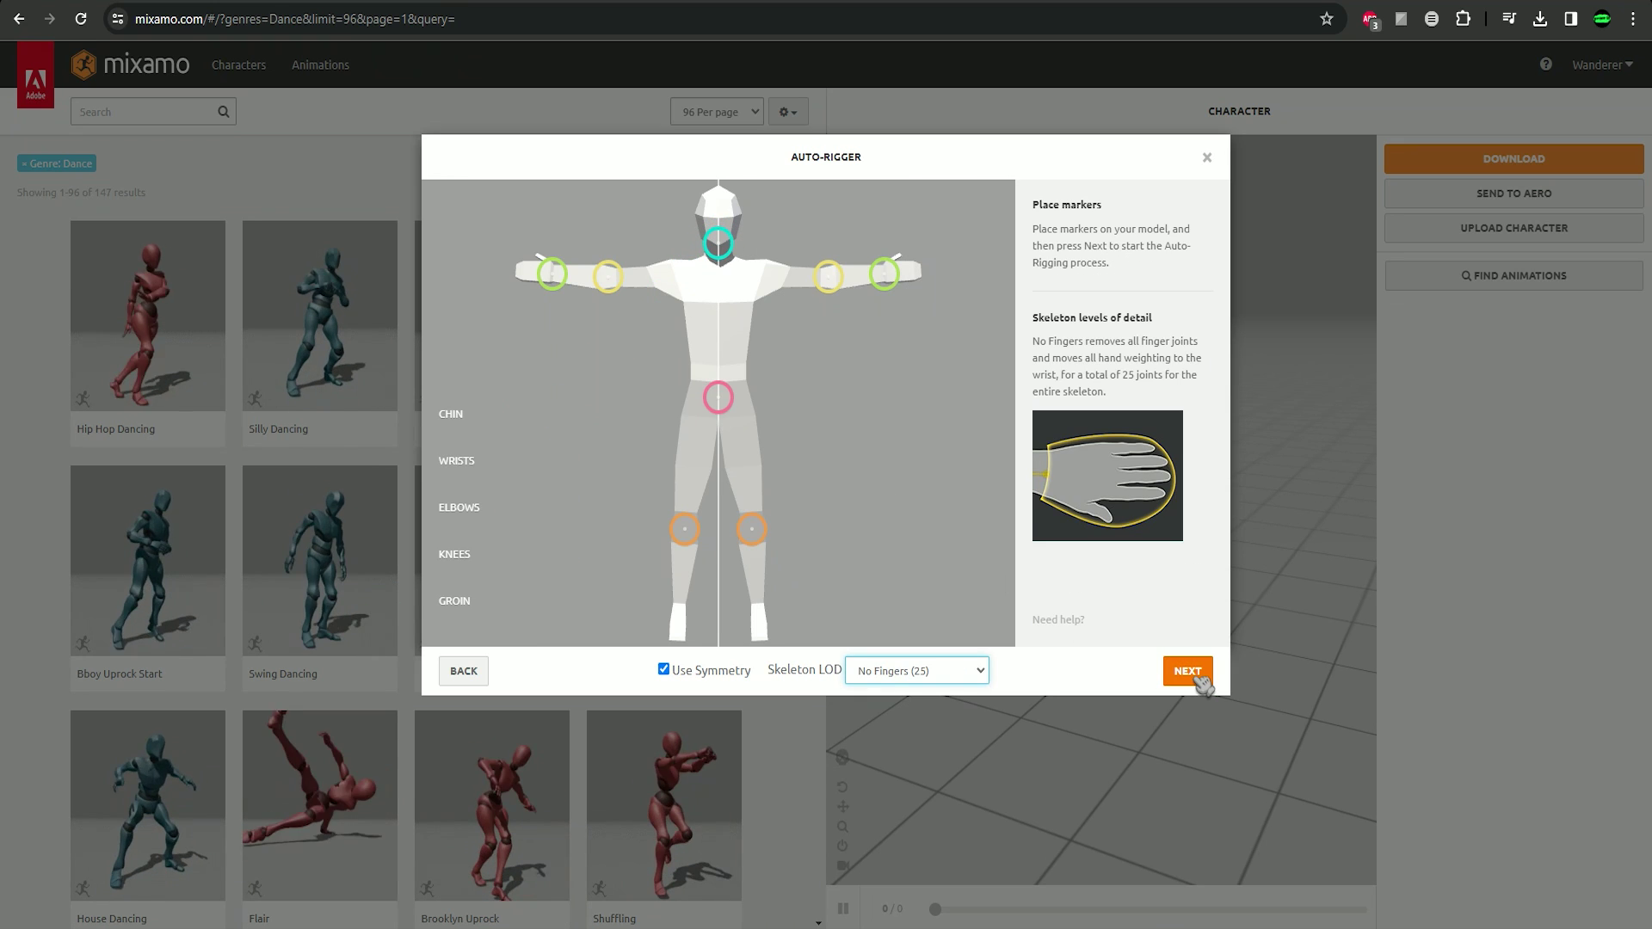
{"action": "left_click", "coordinate": [1200, 680]}
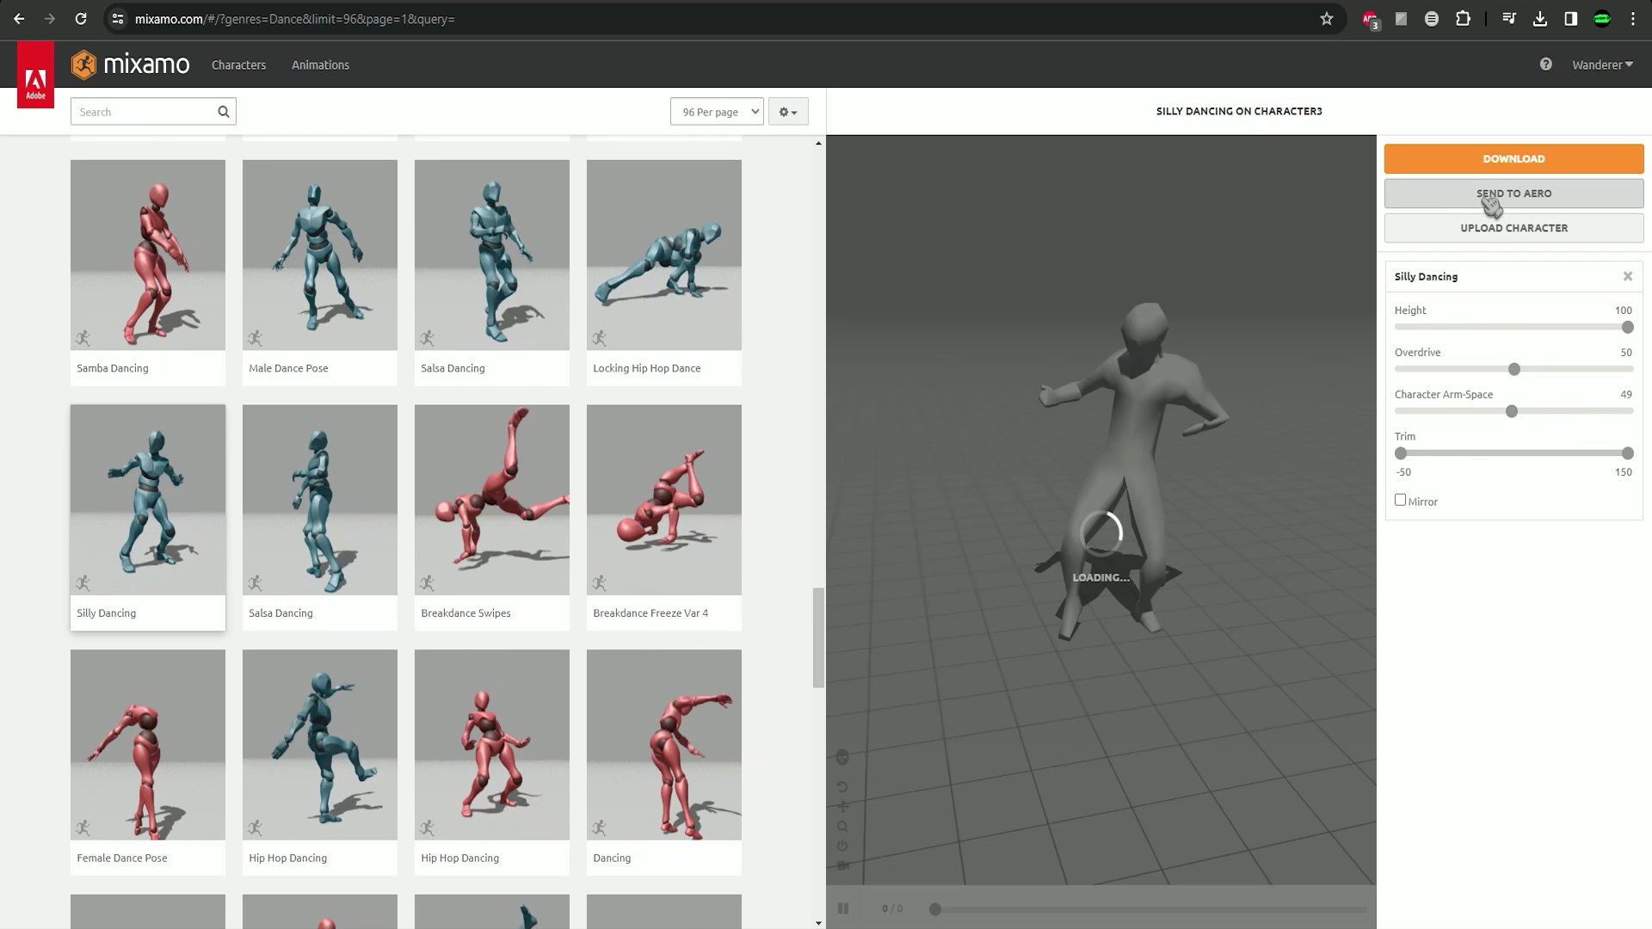
{"action": "left_click", "coordinate": [1511, 160]}
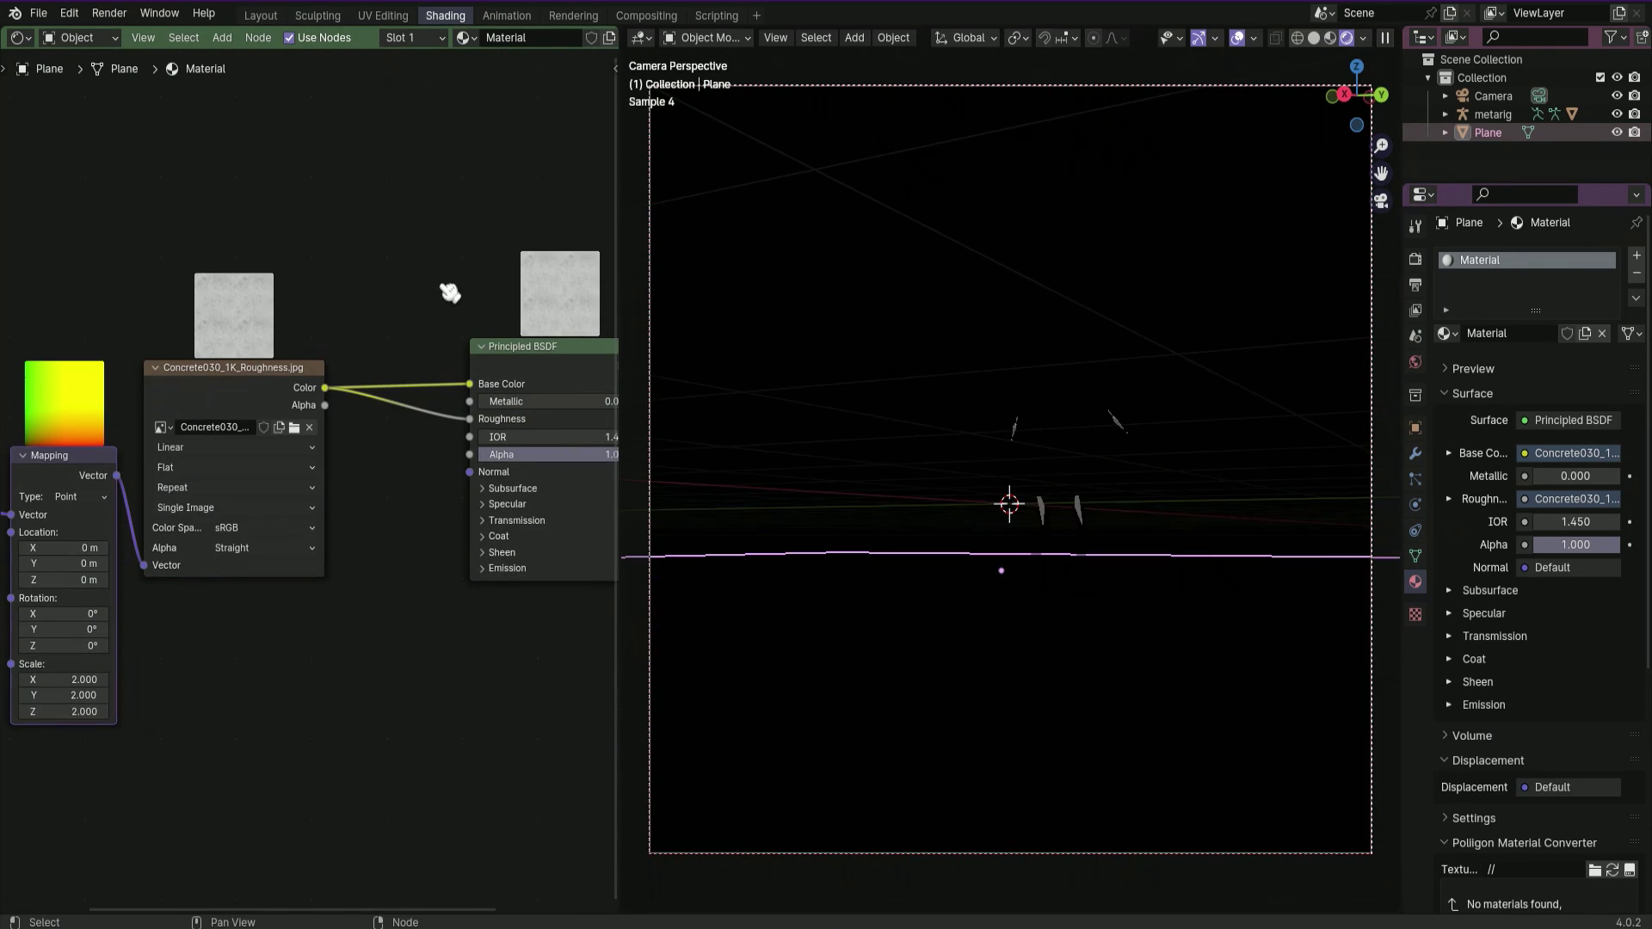
Switch back to the Layout workspace.
{"action": "left_click", "coordinate": [261, 16]}
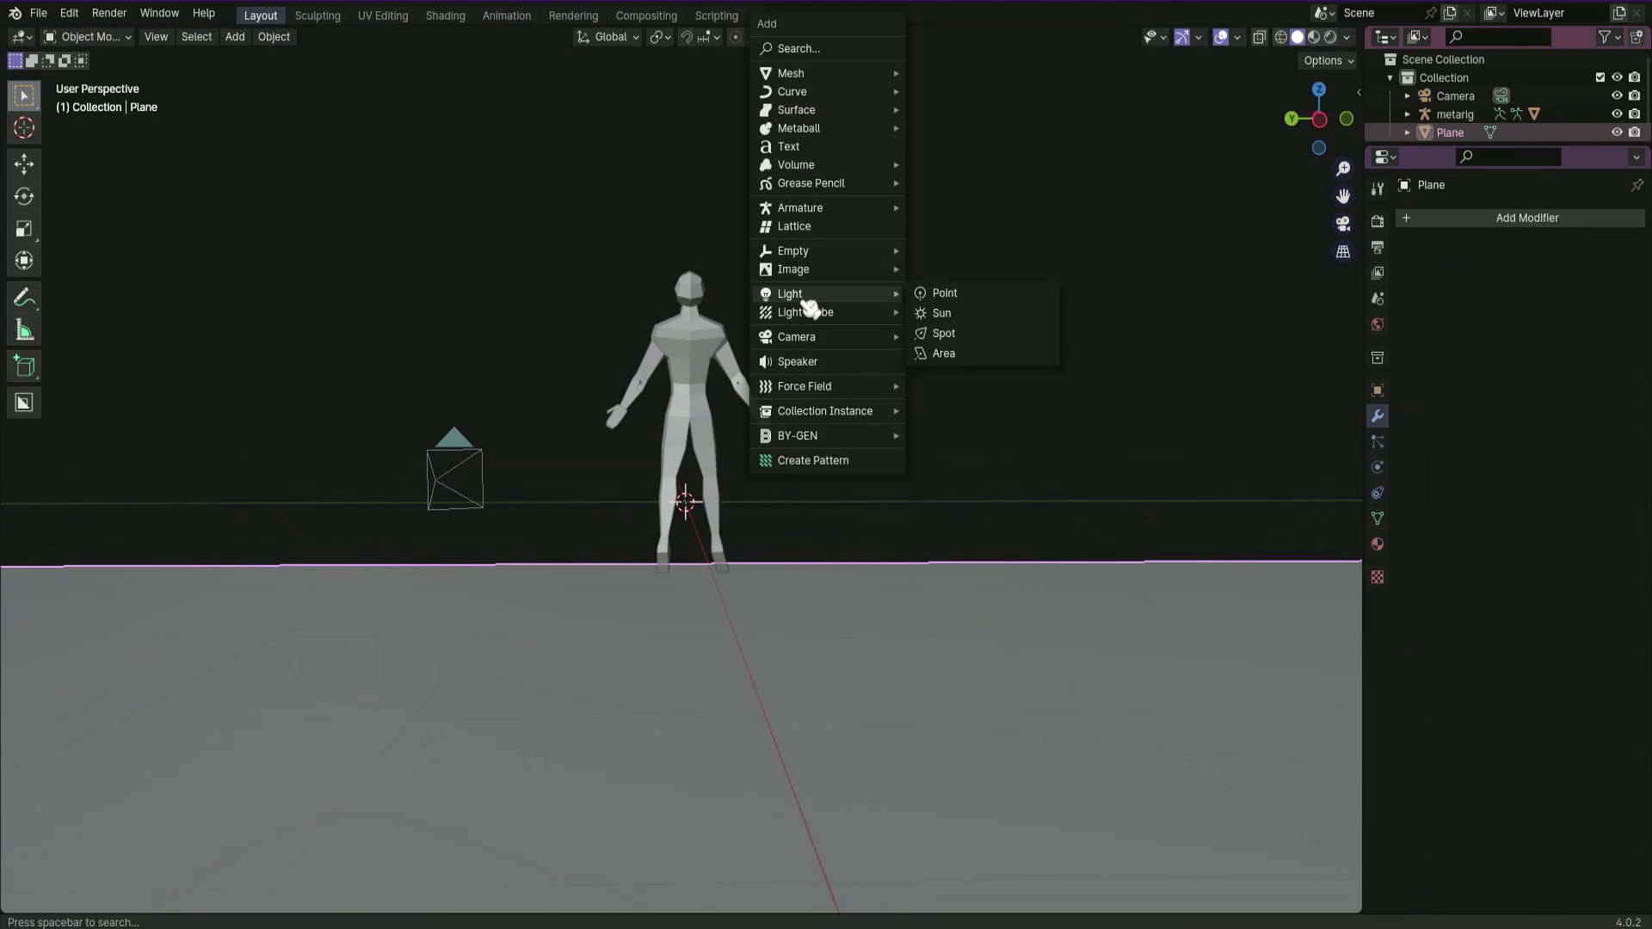